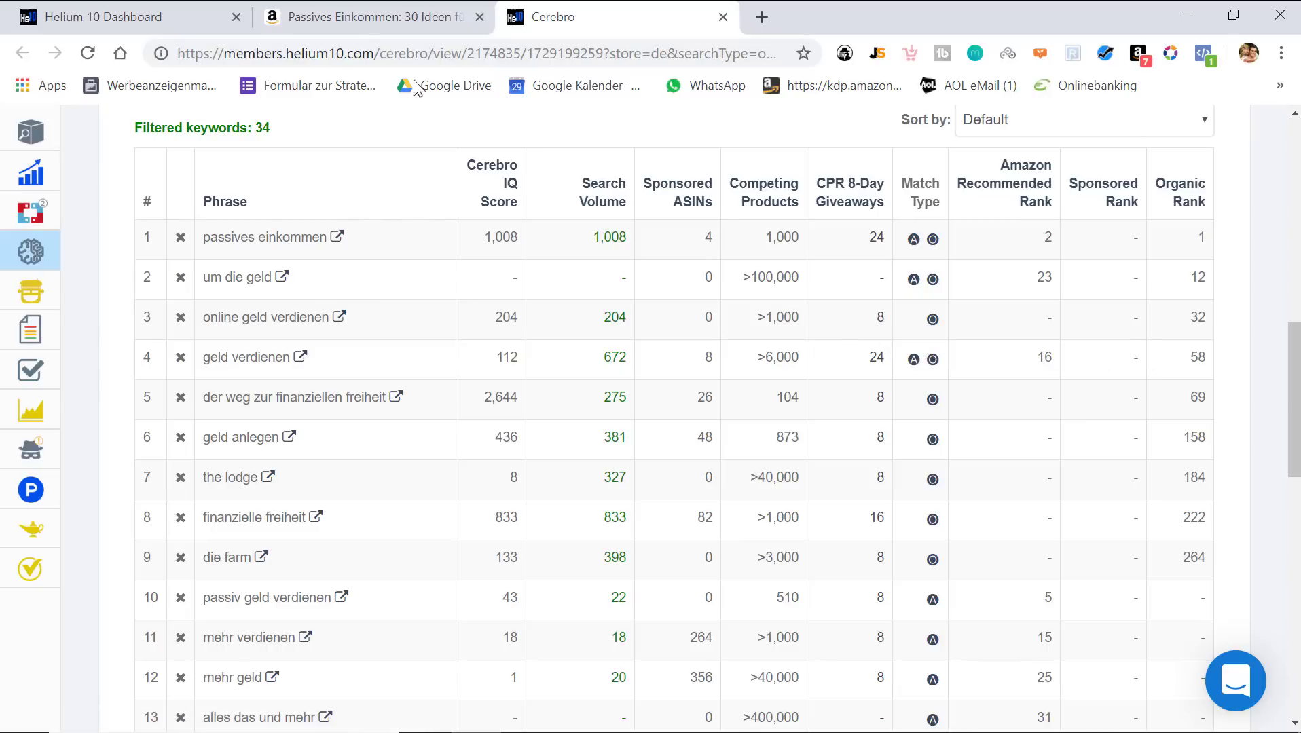
scroll(860, 372, "down", 3)
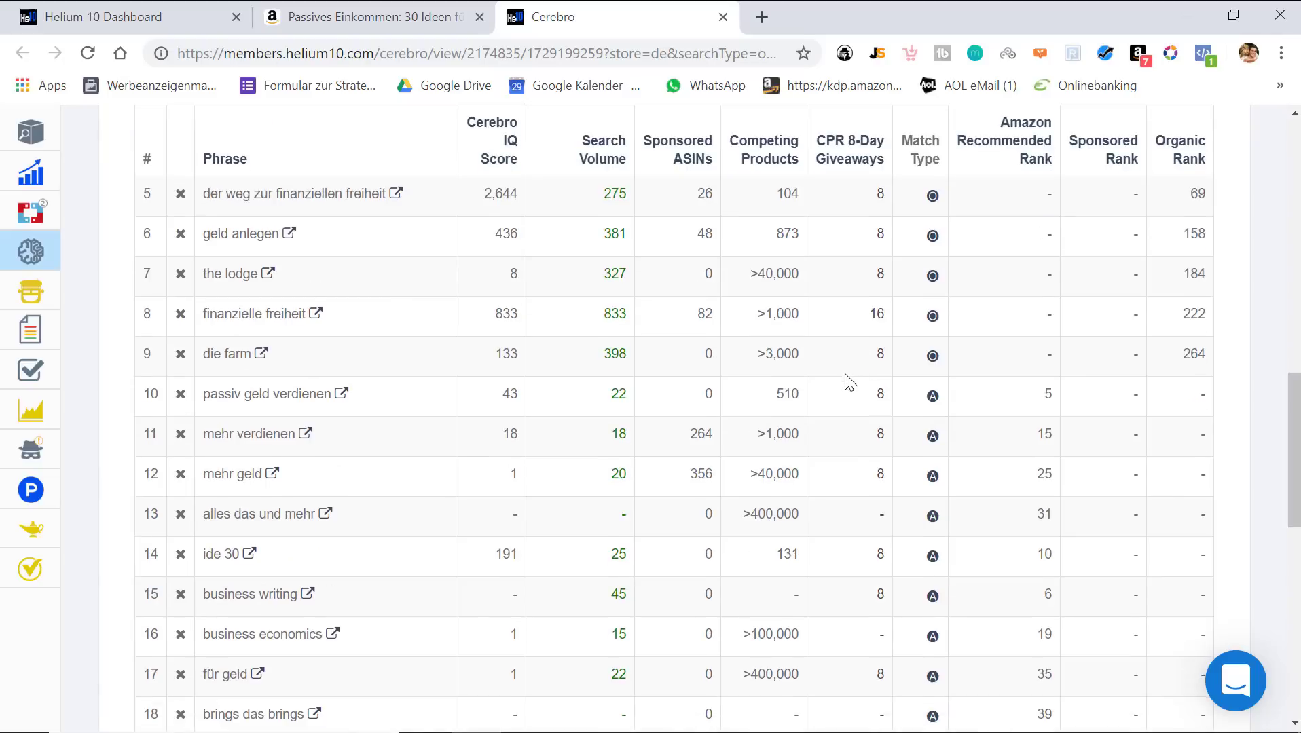
scroll(848, 381, "down", 6)
scroll(873, 421, "up", 9)
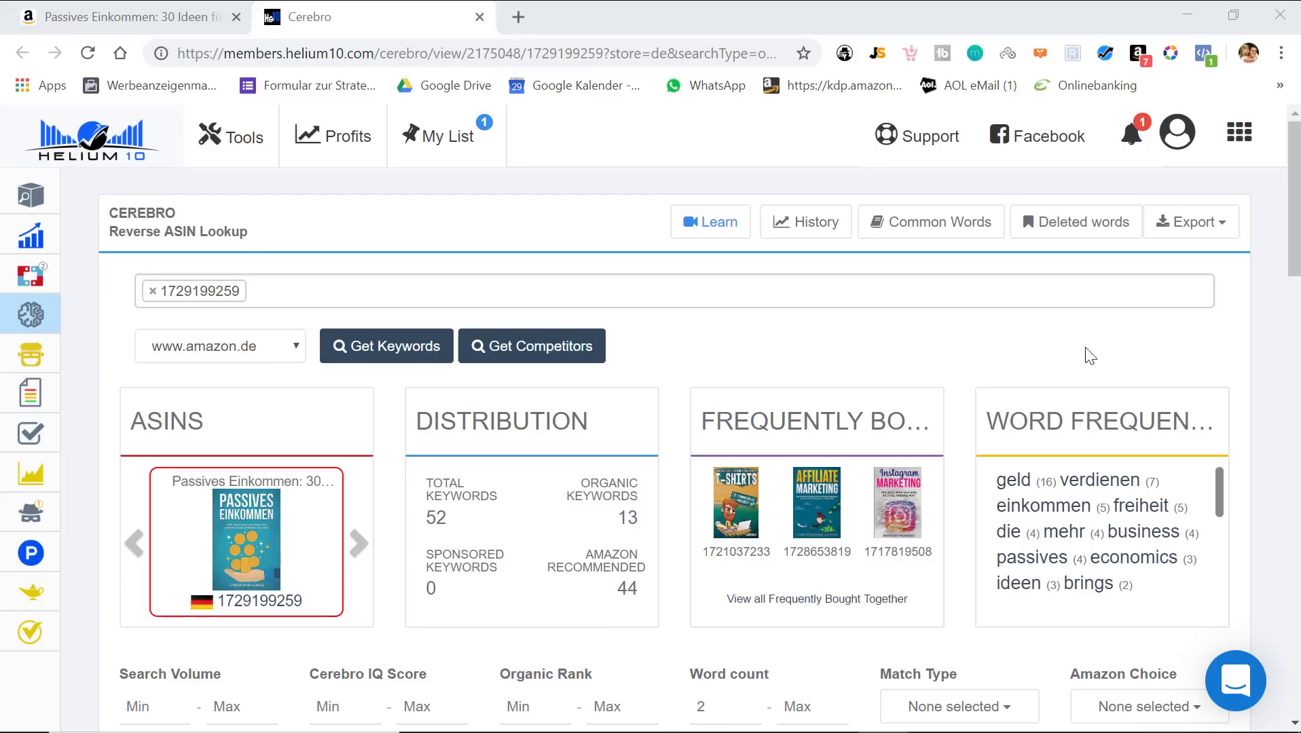
scroll(966, 298, "down", 7)
scroll(953, 274, "down", 2)
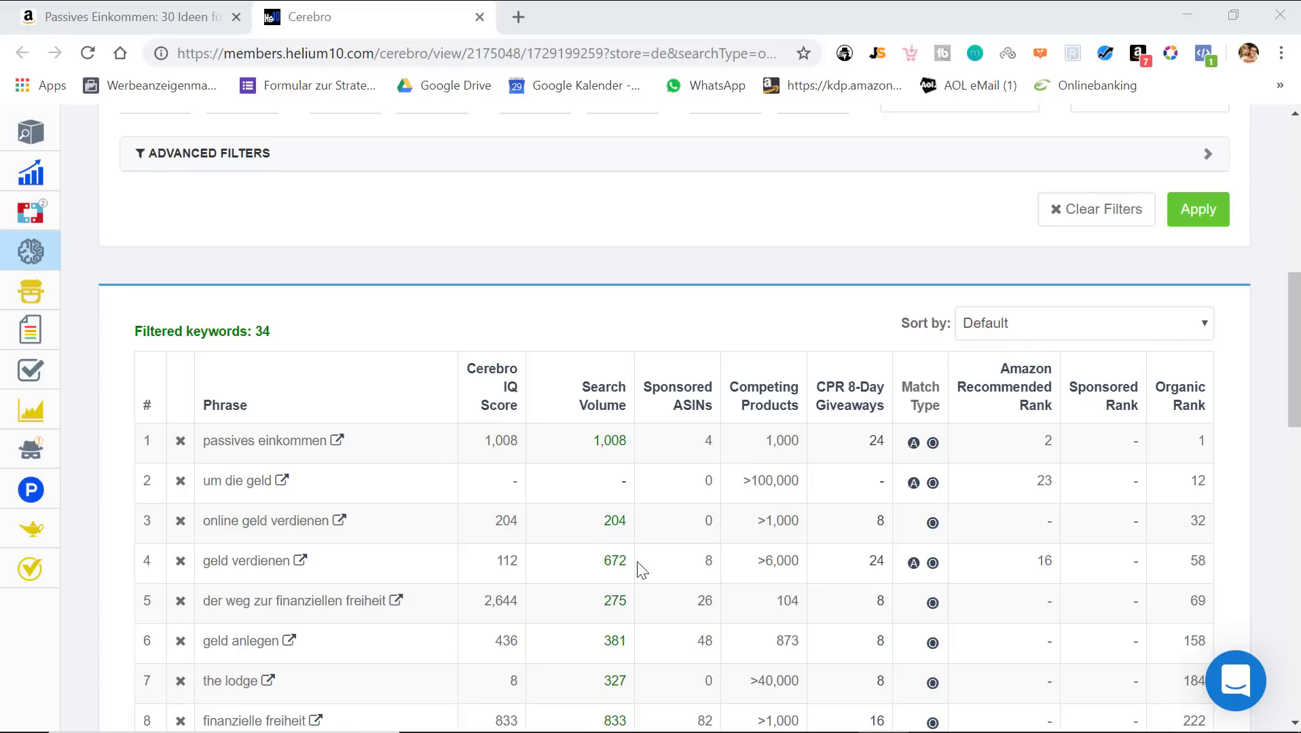
scroll(642, 570, "up", 7)
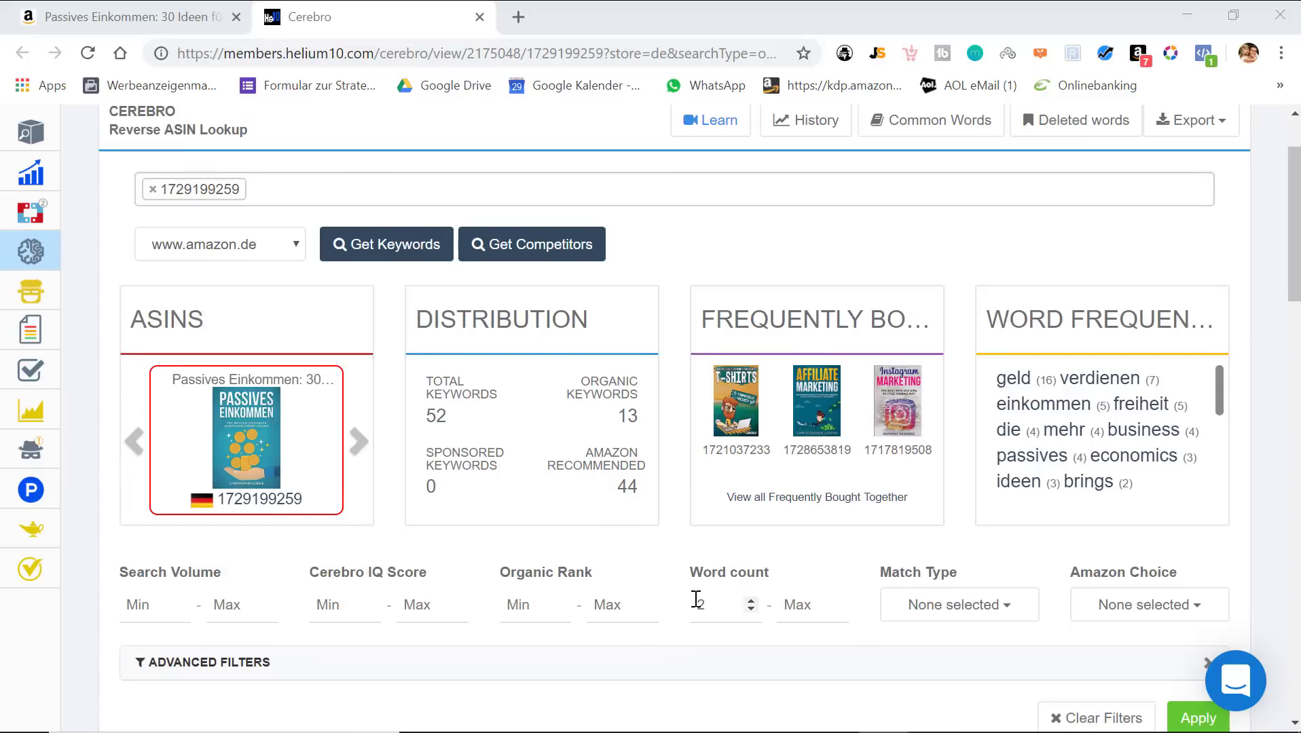
scroll(475, 407, "up", 2)
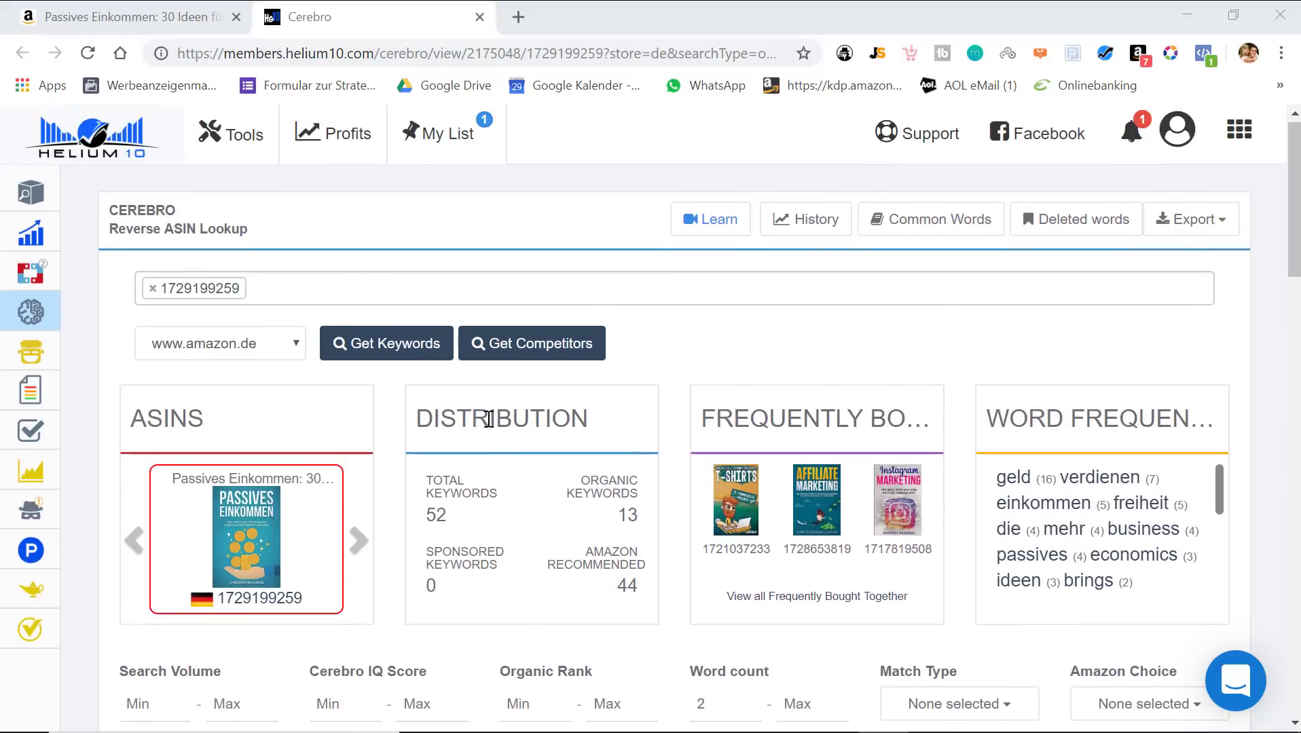
Return to the Amazon.de results for "passives einkommen" and copy the ASIN of "Der Weg zur finanziellen Freiheit: Die erste Million"
left_click(163, 14)
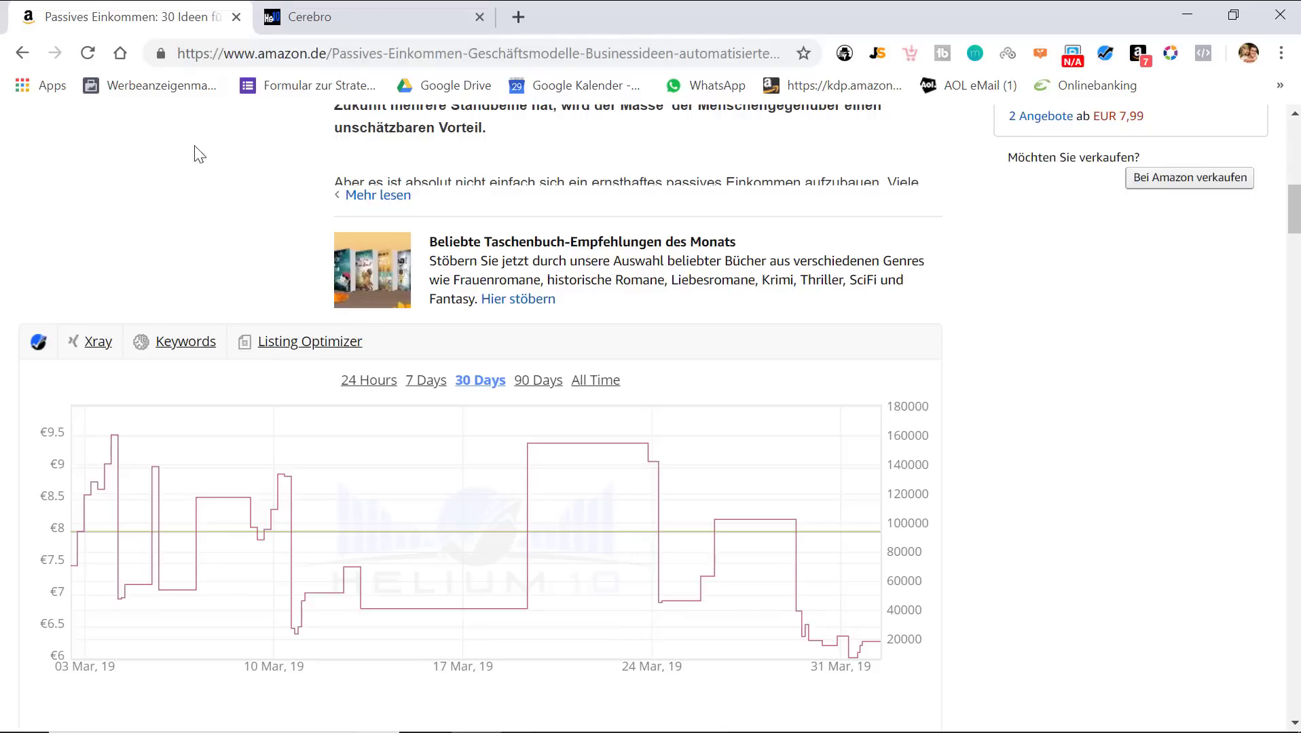
left_click(23, 52)
key("ctrl+Tab")
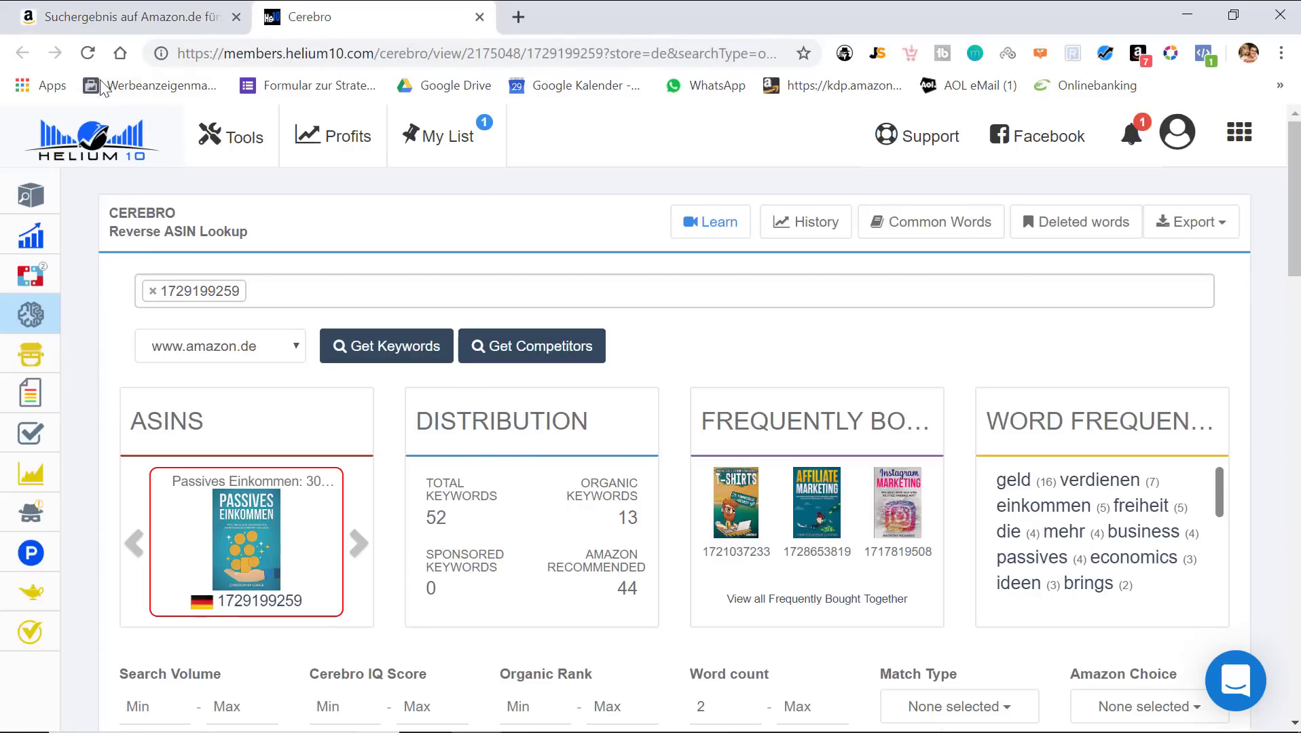
left_click(121, 8)
scroll(461, 336, "down", 10)
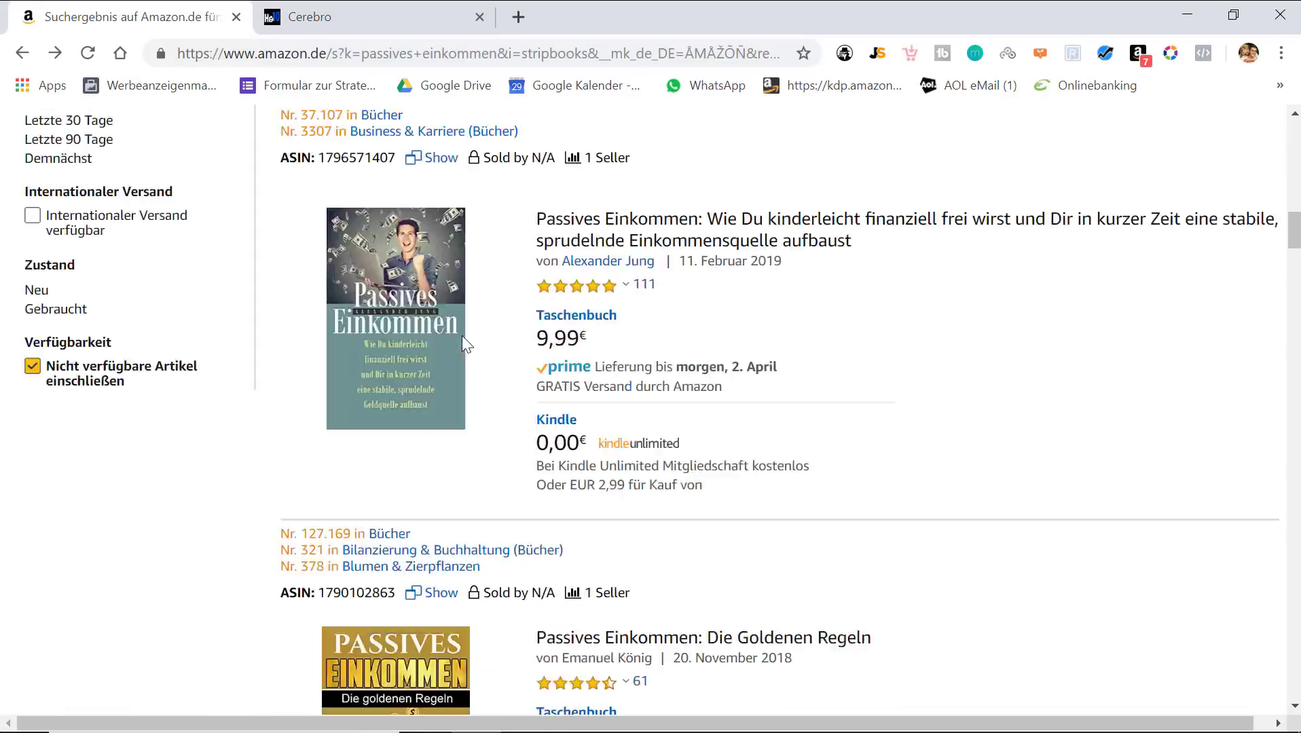
scroll(465, 346, "down", 20)
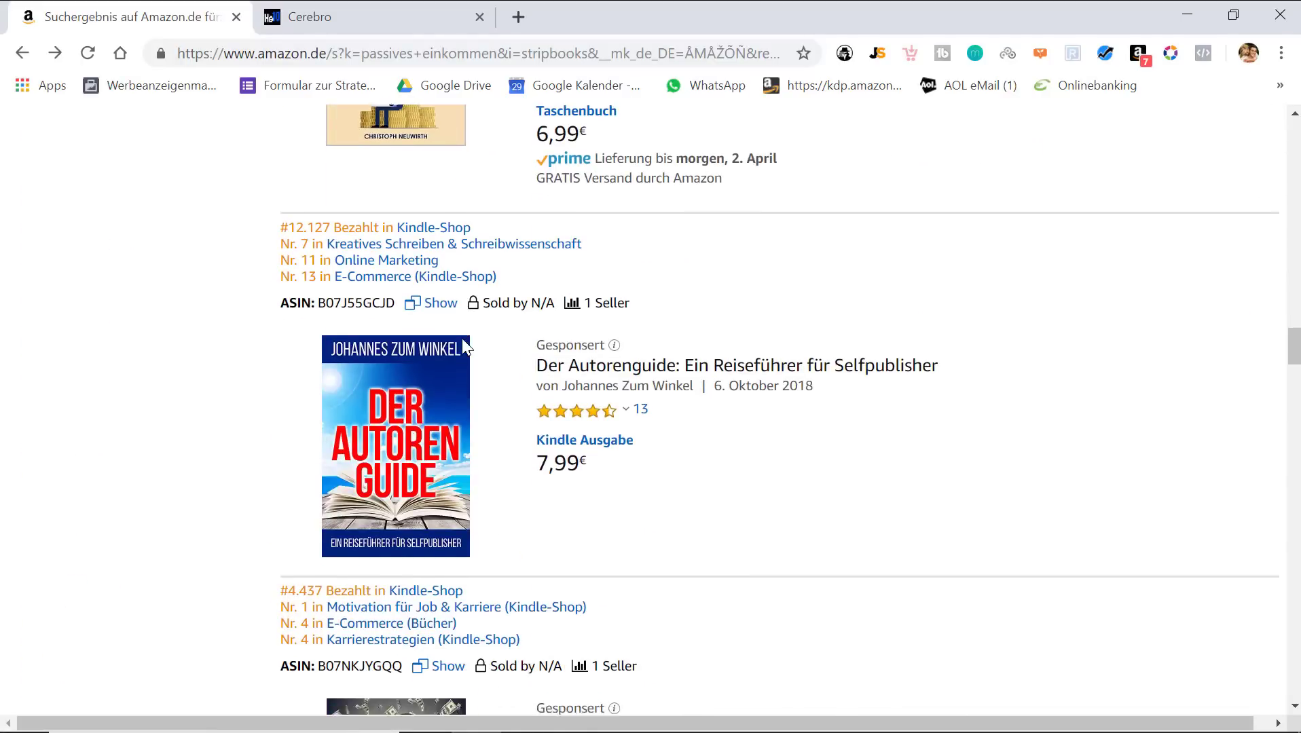
scroll(463, 348, "down", 15)
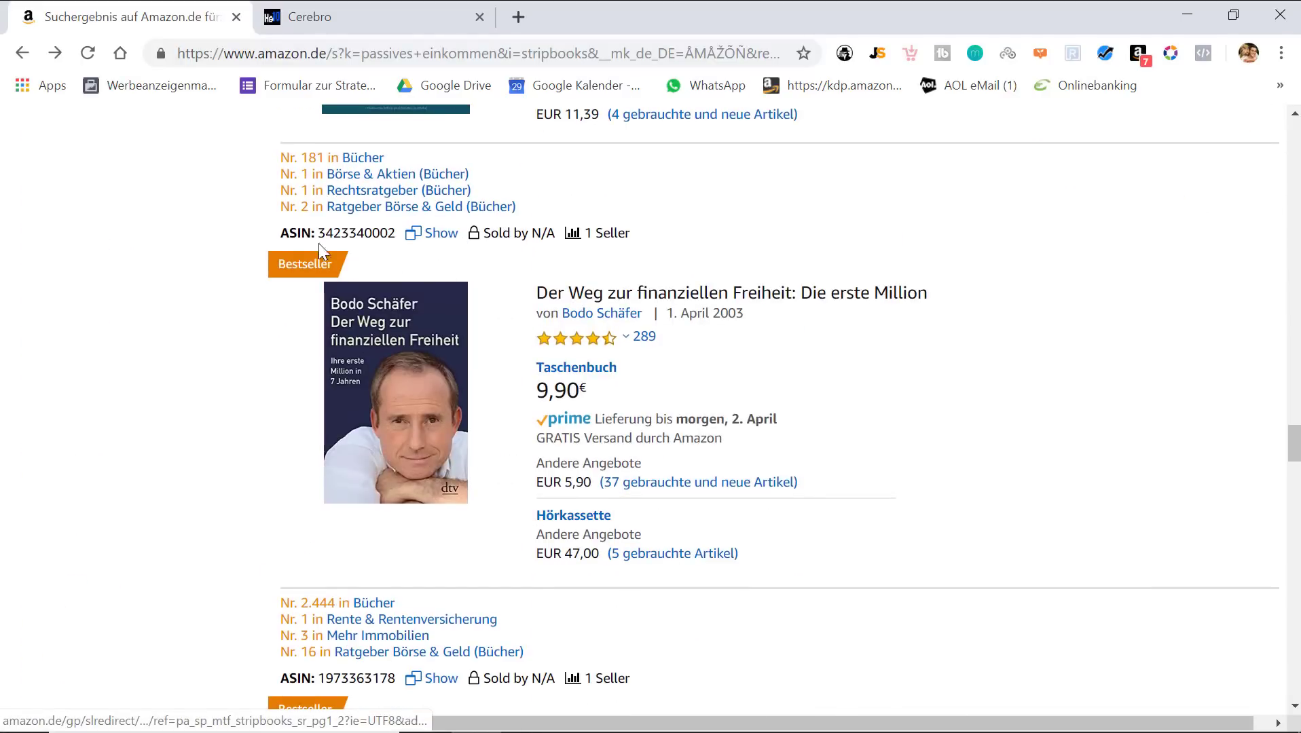
left_click_drag(317, 238, 395, 239)
key("ctrl+c")
left_click(349, 8)
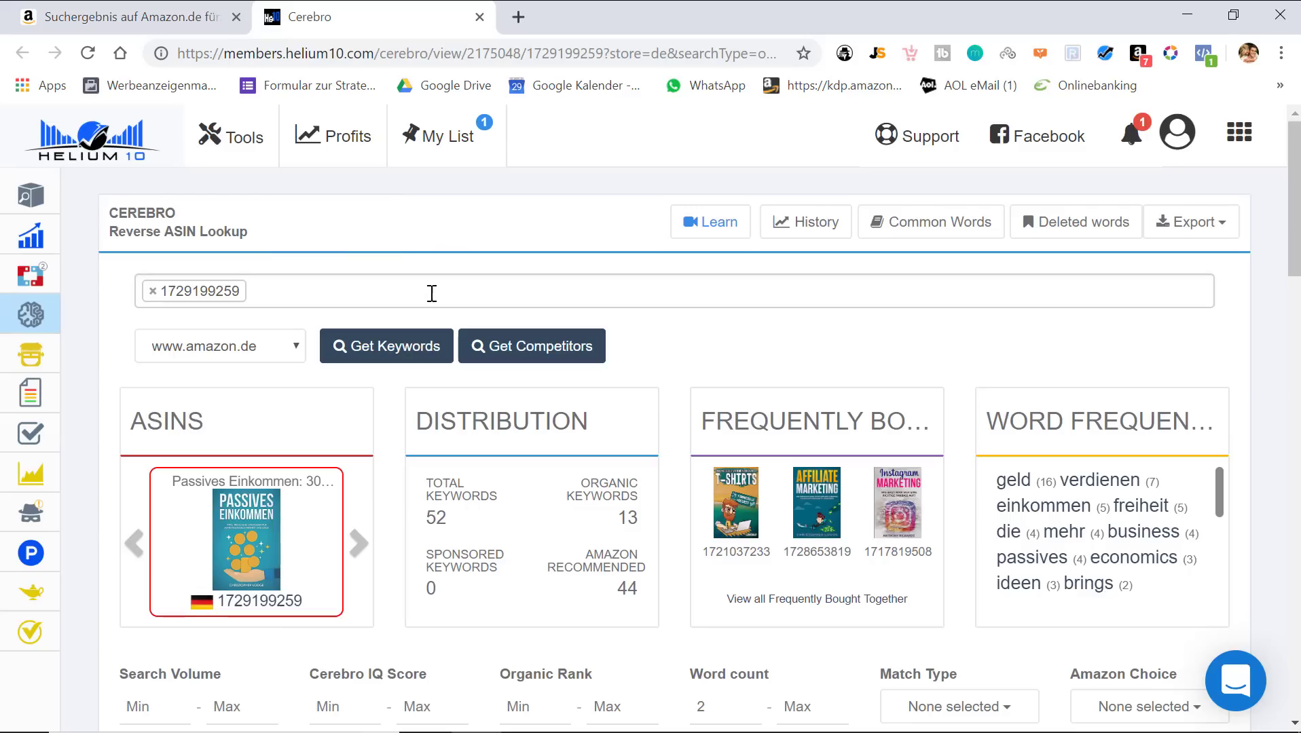
left_click(373, 292)
key("ctrl+v")
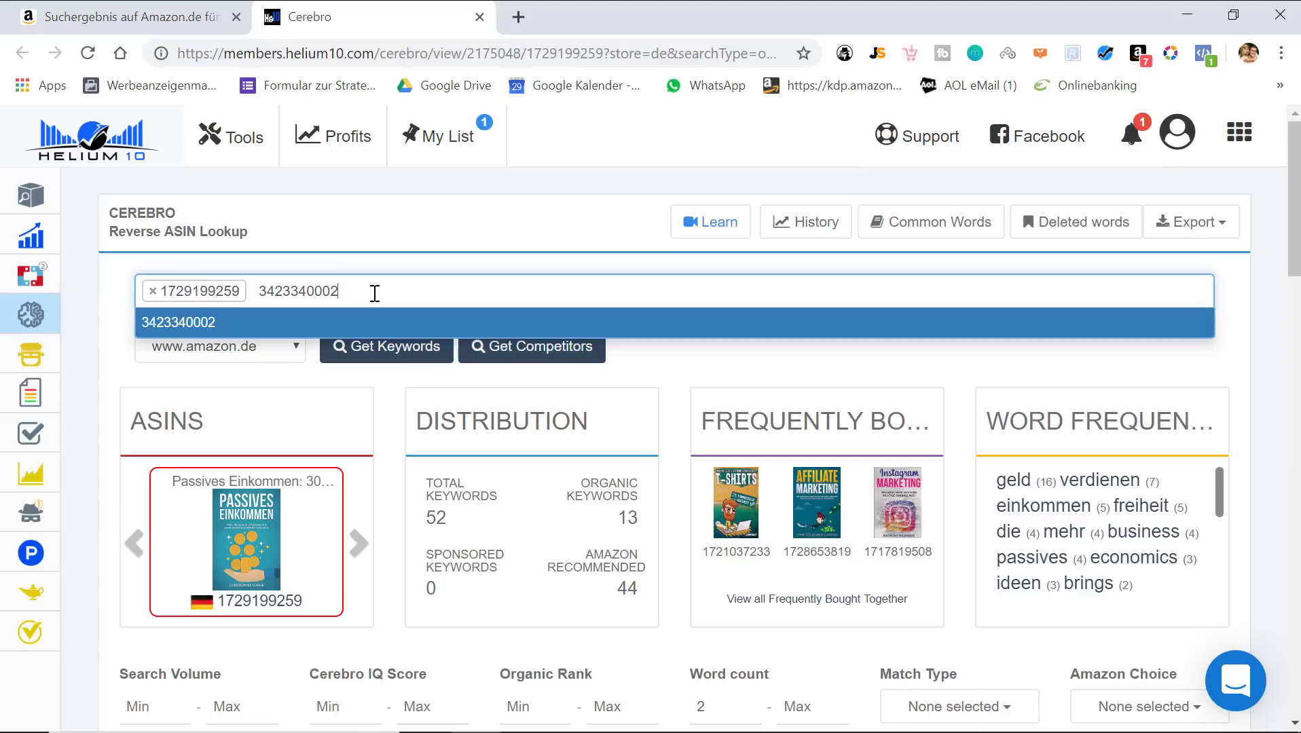
left_click(348, 323)
left_click(387, 350)
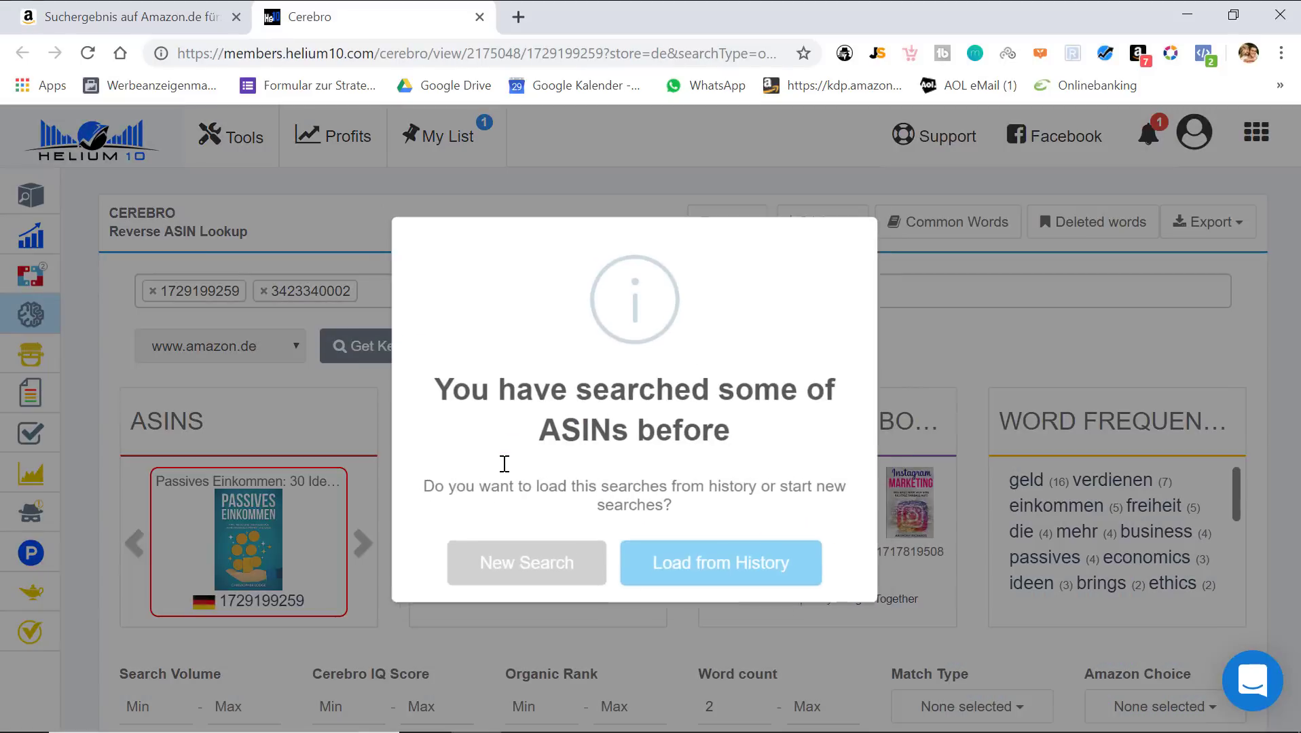
left_click(622, 630)
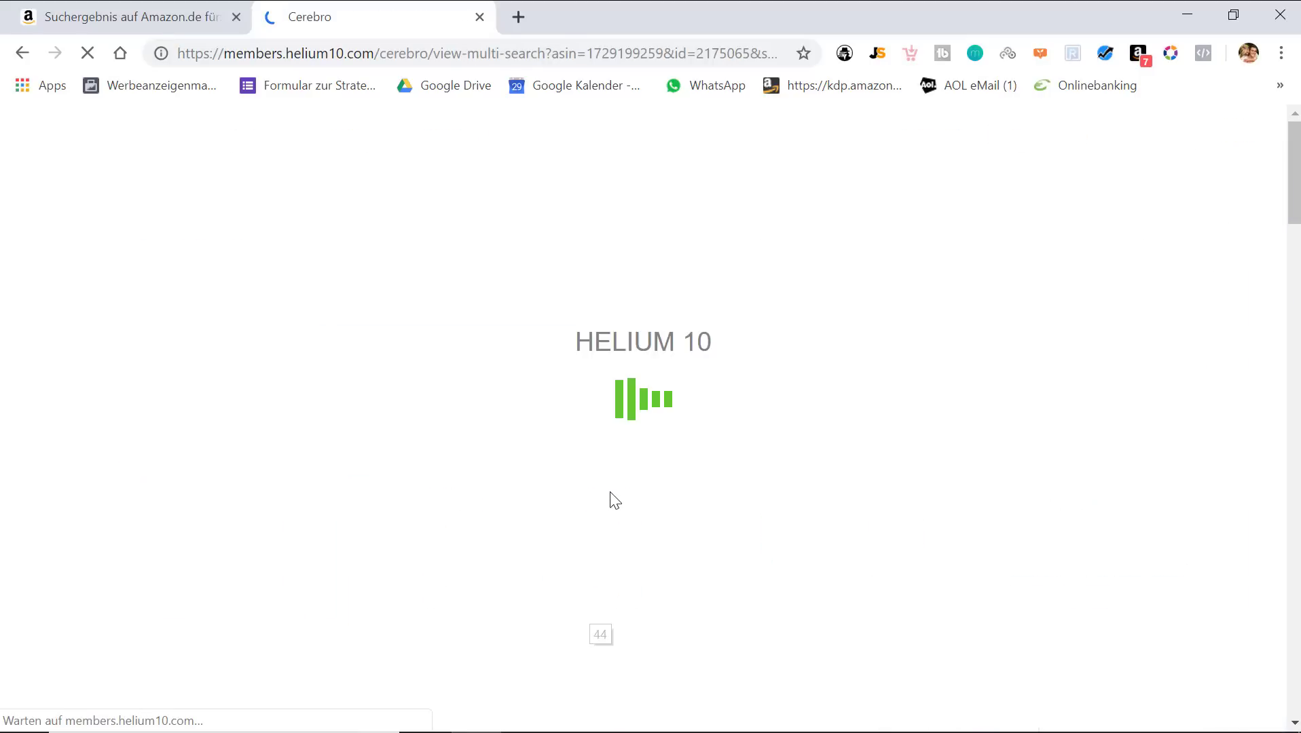
Examine the combined keyword list for both ASINs, its distribution figures, frequently bought products and word frequencies
scroll(635, 395, "down", 6)
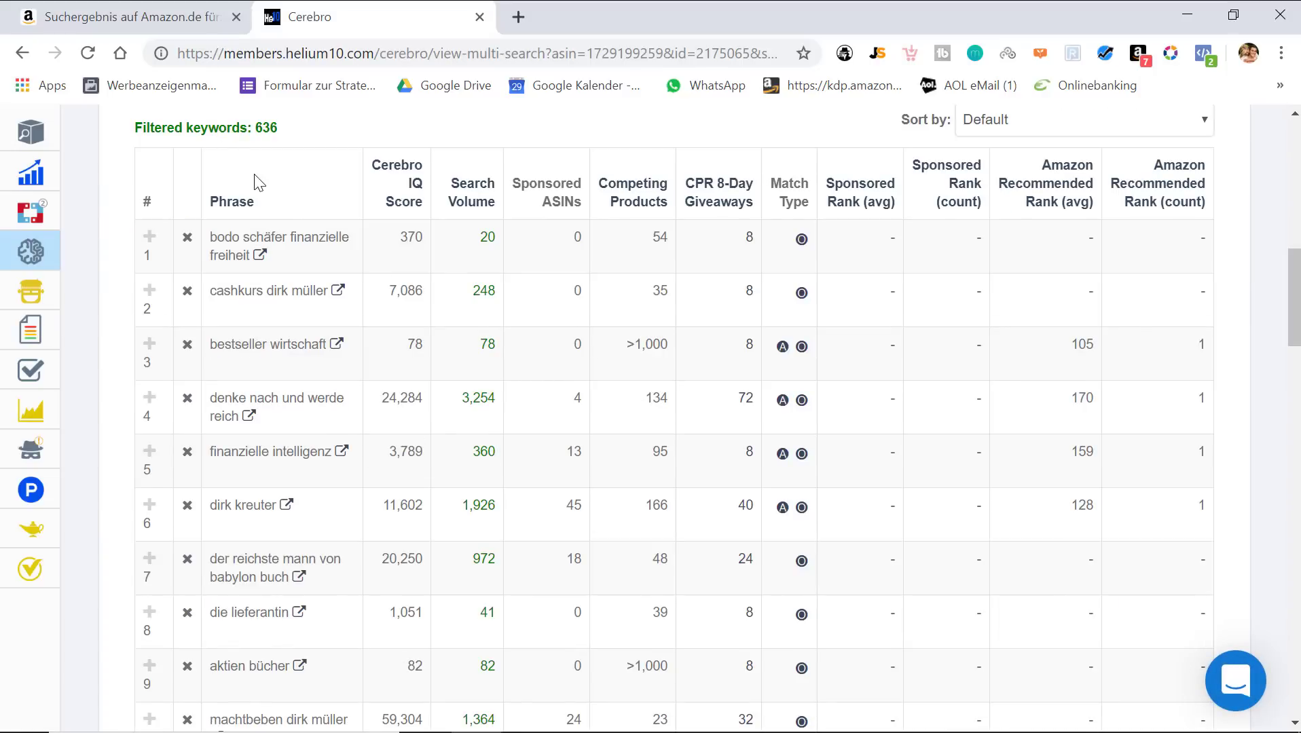
scroll(464, 306, "up", 5)
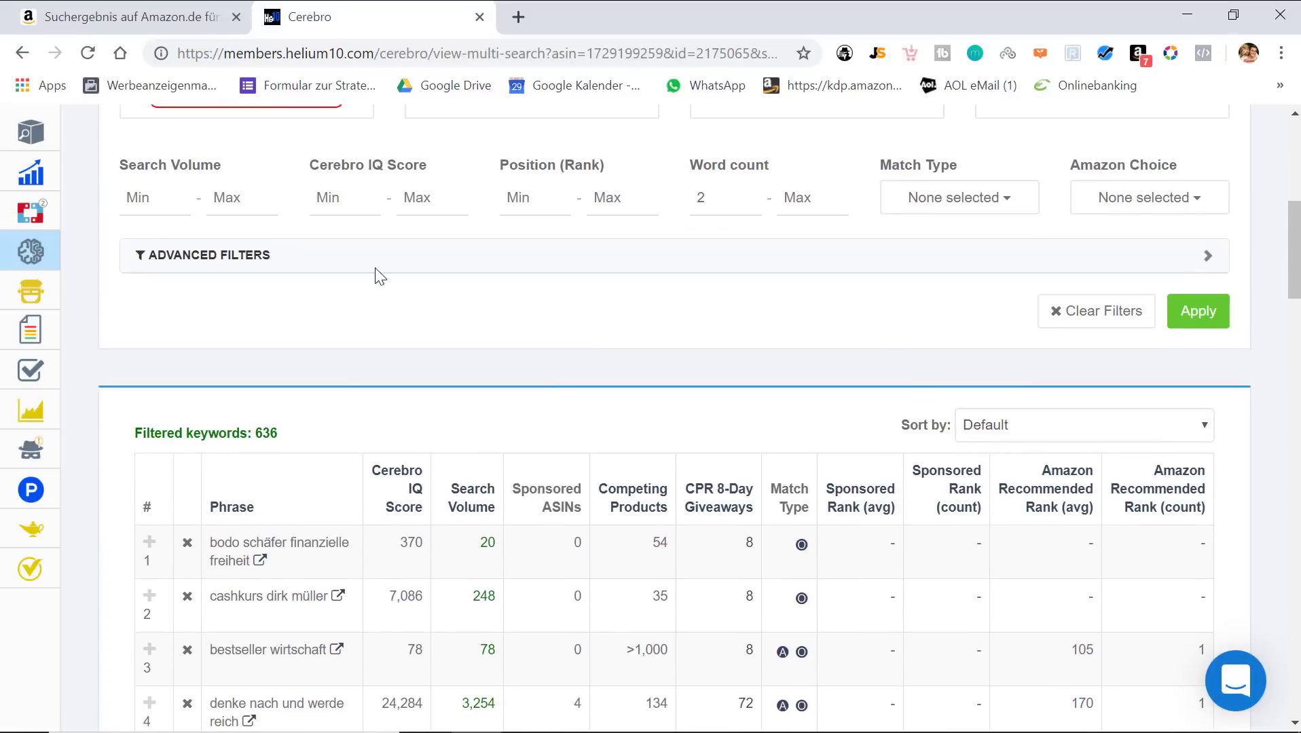
scroll(152, 201, "up", 3)
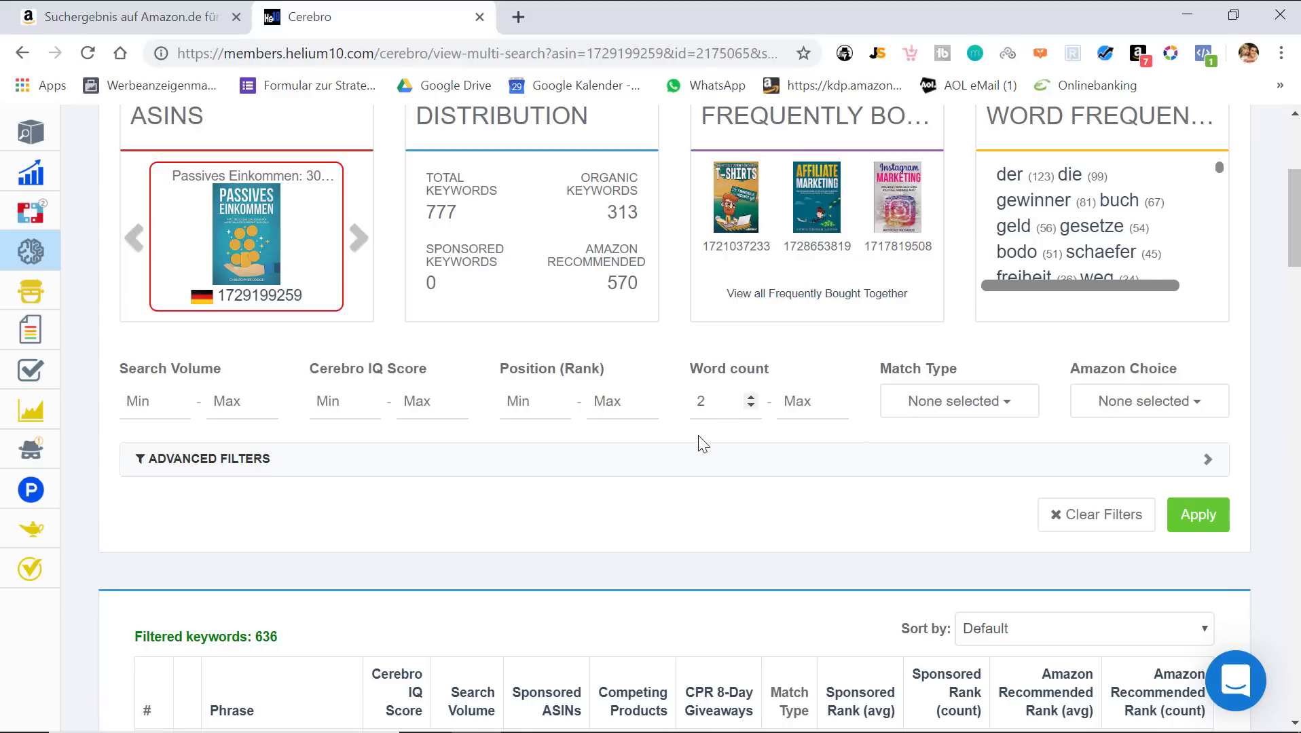
scroll(672, 450, "down", 4)
scroll(724, 441, "up", 7)
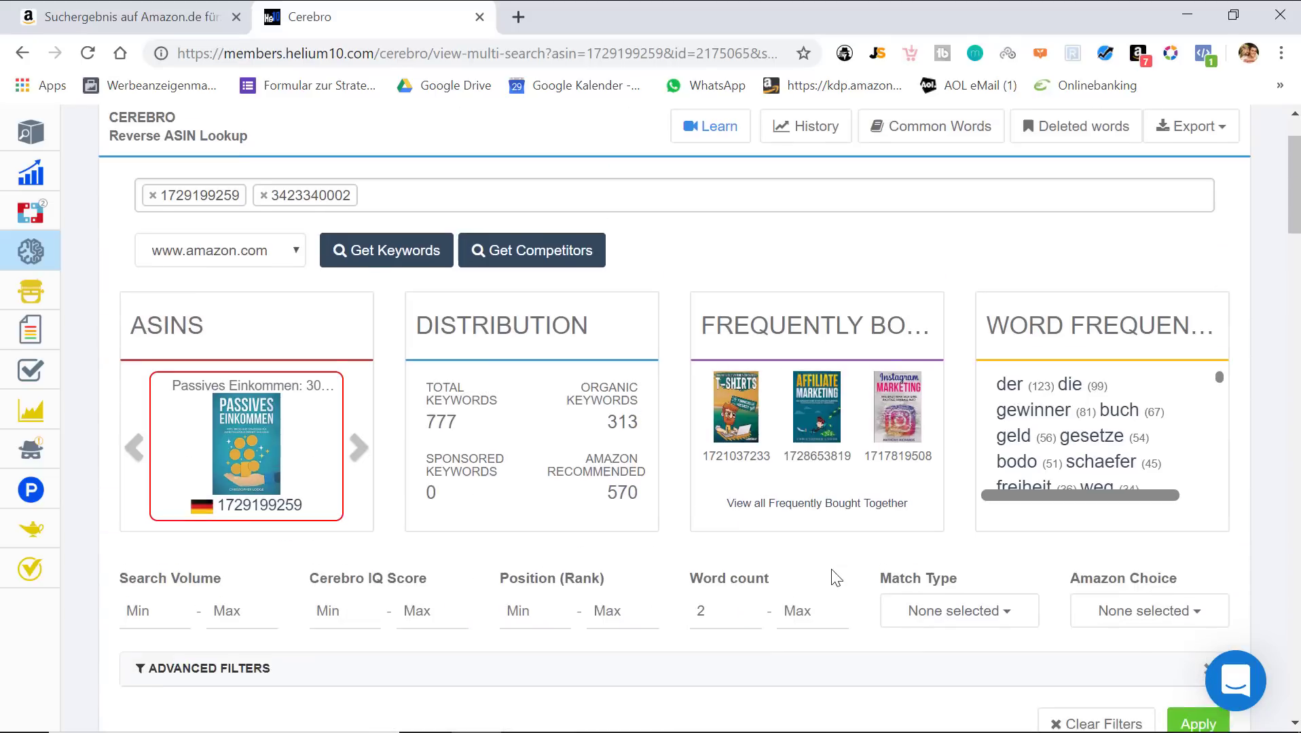
scroll(812, 548, "down", 5)
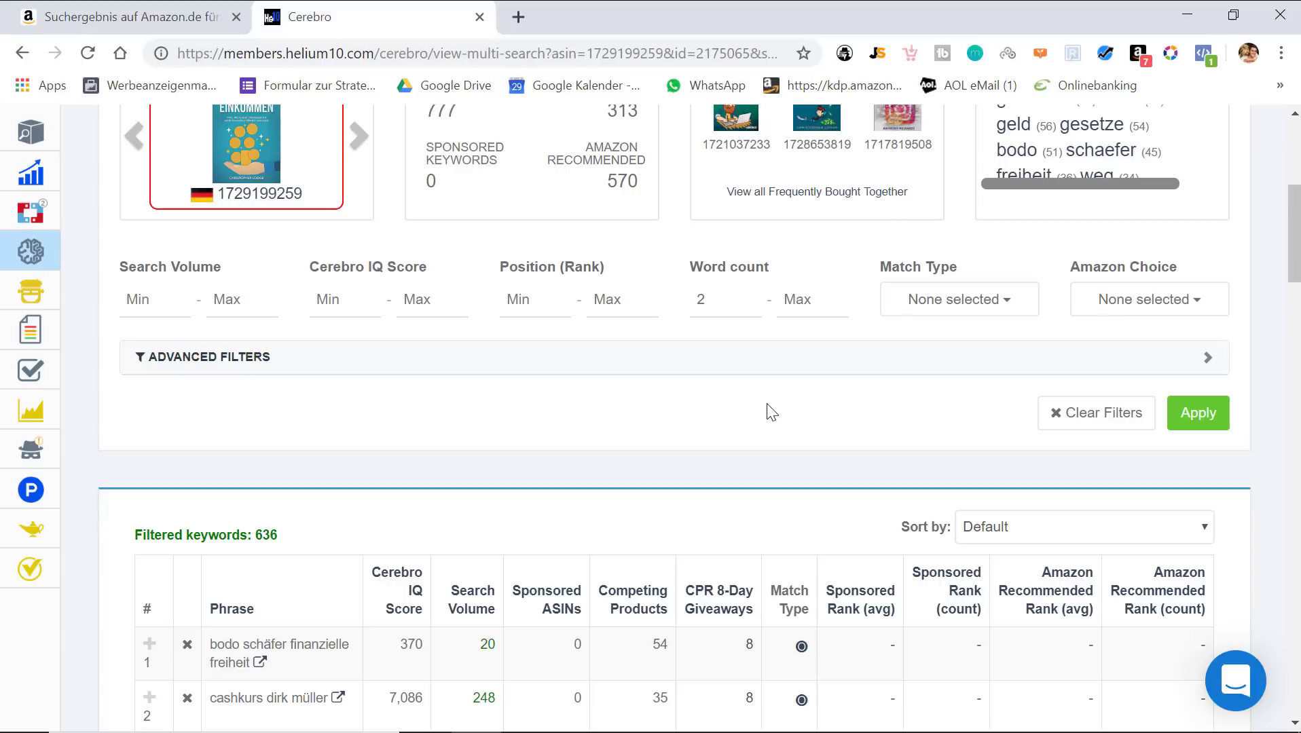
scroll(773, 418, "up", 4)
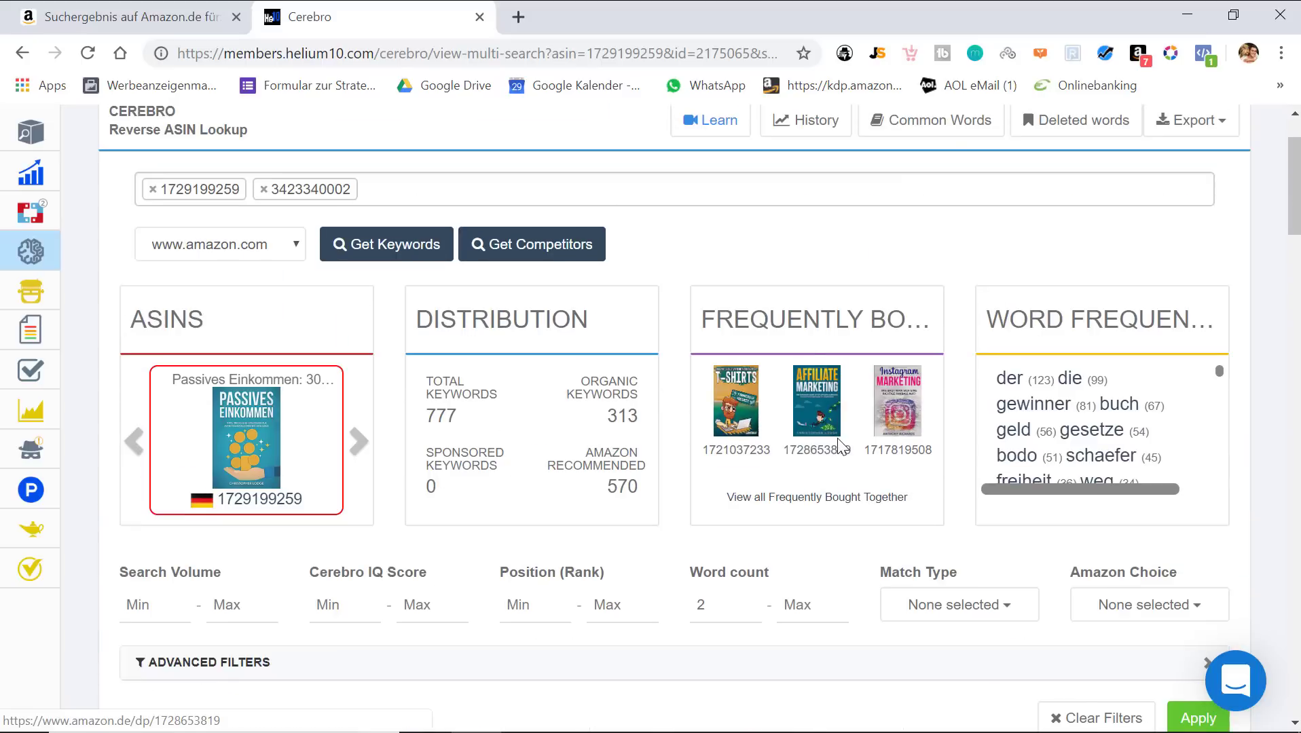
scroll(838, 442, "up", 2)
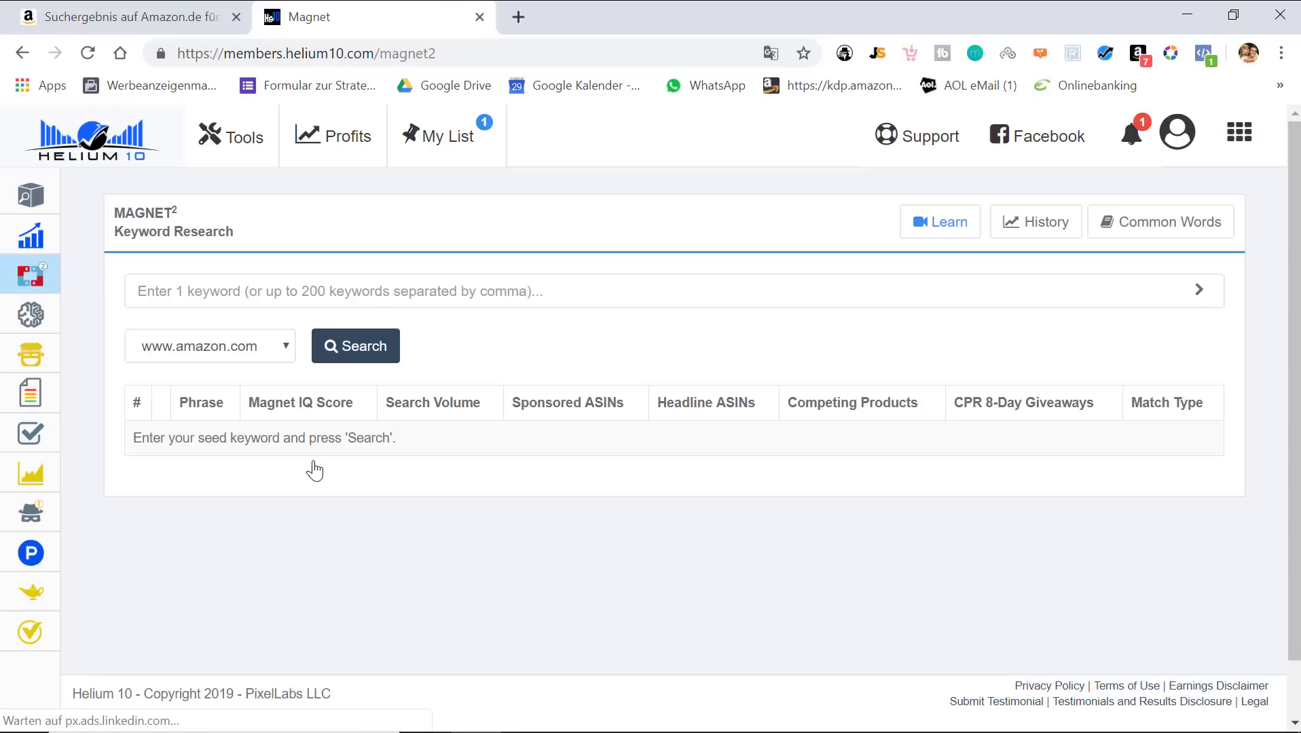
left_click(277, 347)
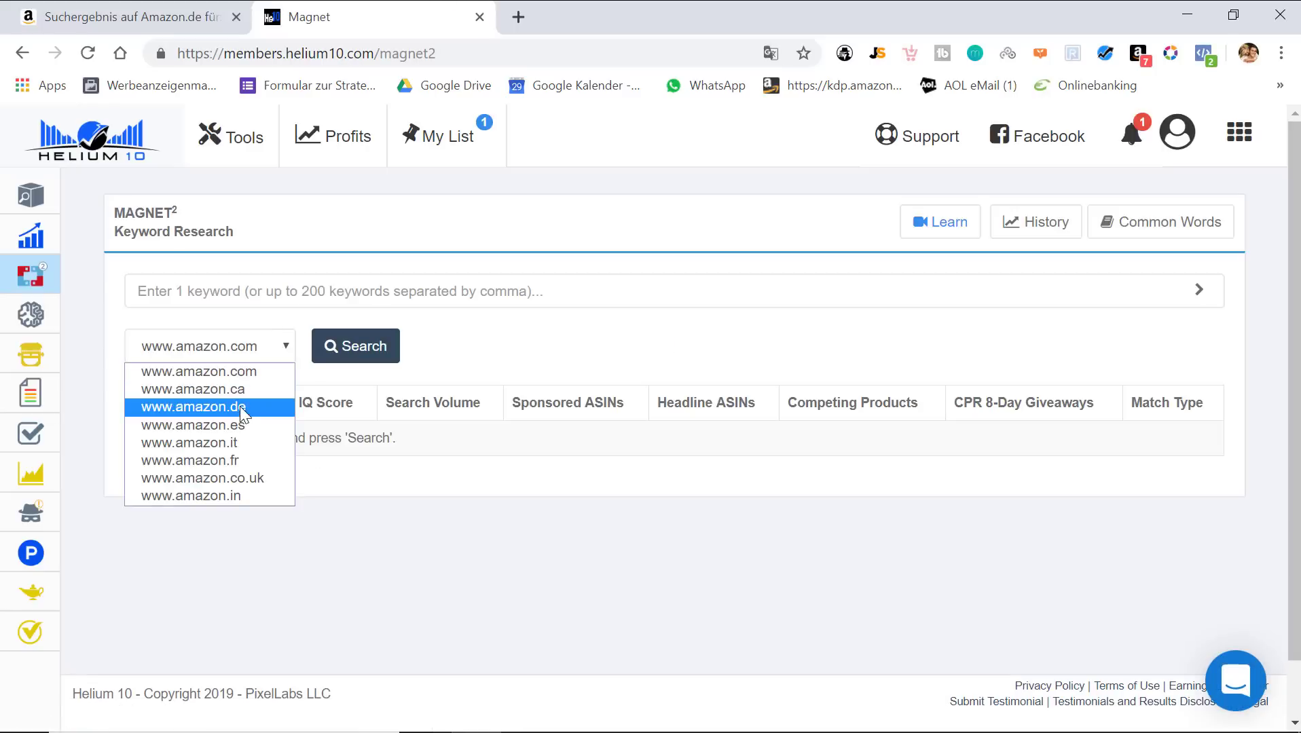
left_click(245, 407)
left_click(236, 299)
type("passives einkommen")
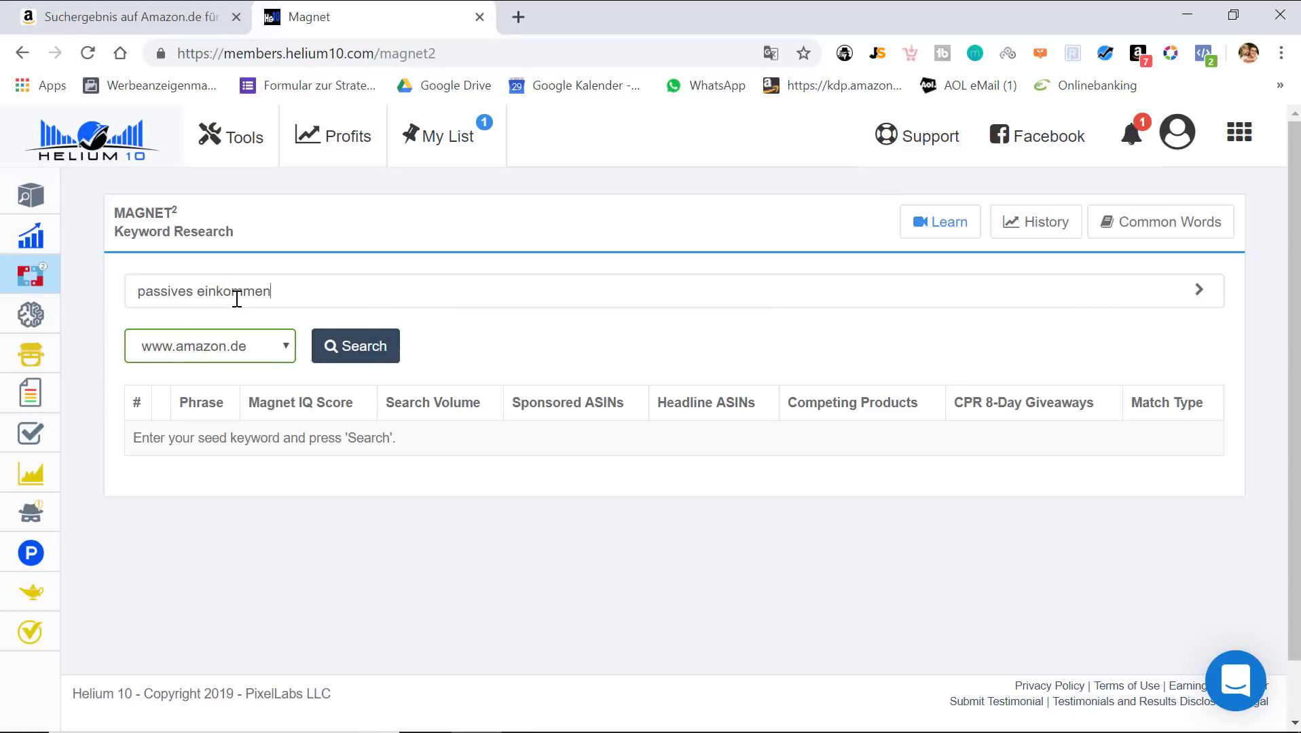
left_click(333, 345)
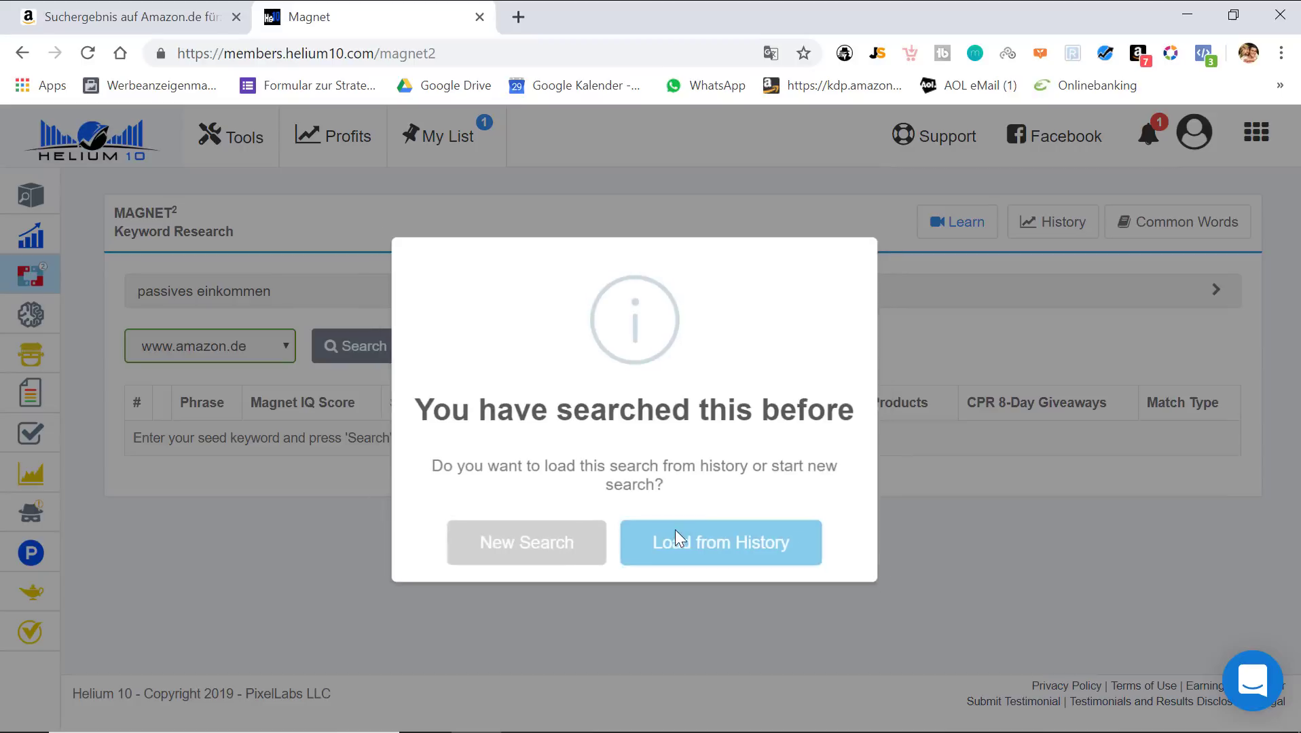
left_click(564, 544)
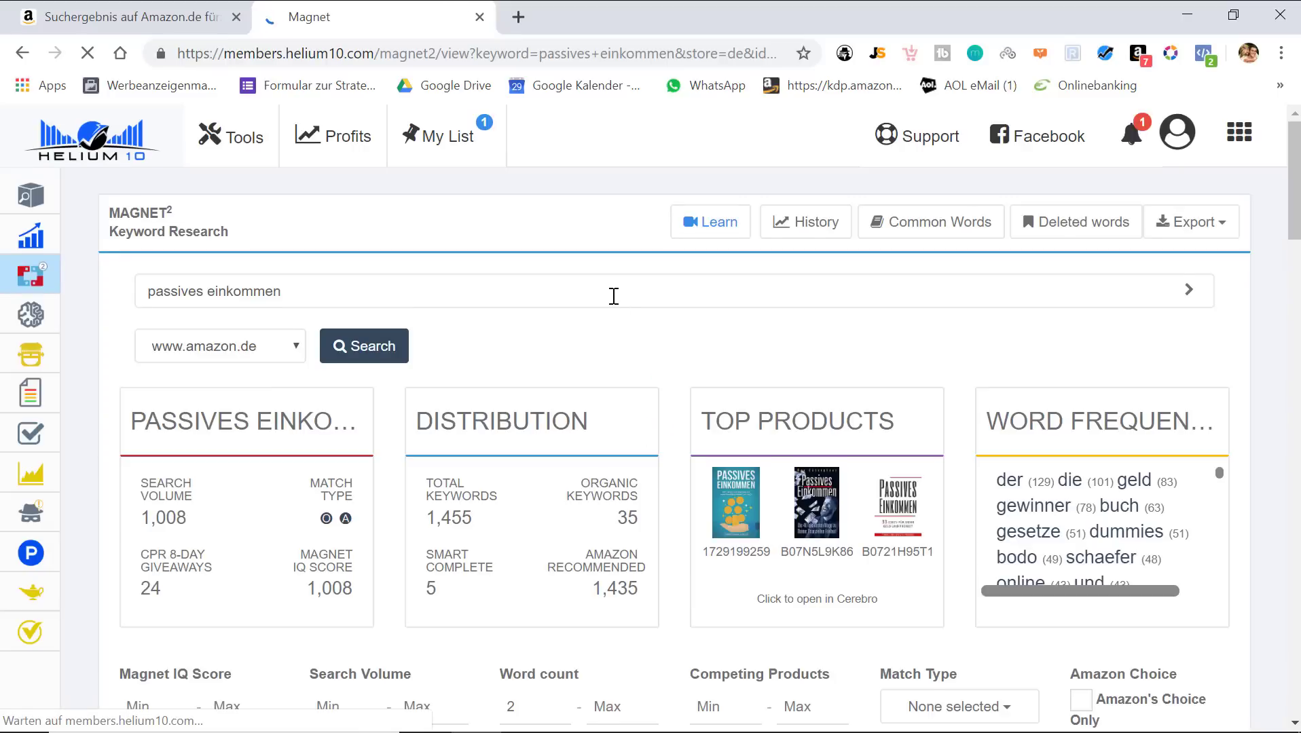
Review the Magnet results for the seed keyword, covering related phrases, search volumes, distribution and top products
scroll(612, 293, "down", 5)
scroll(273, 485, "down", 2)
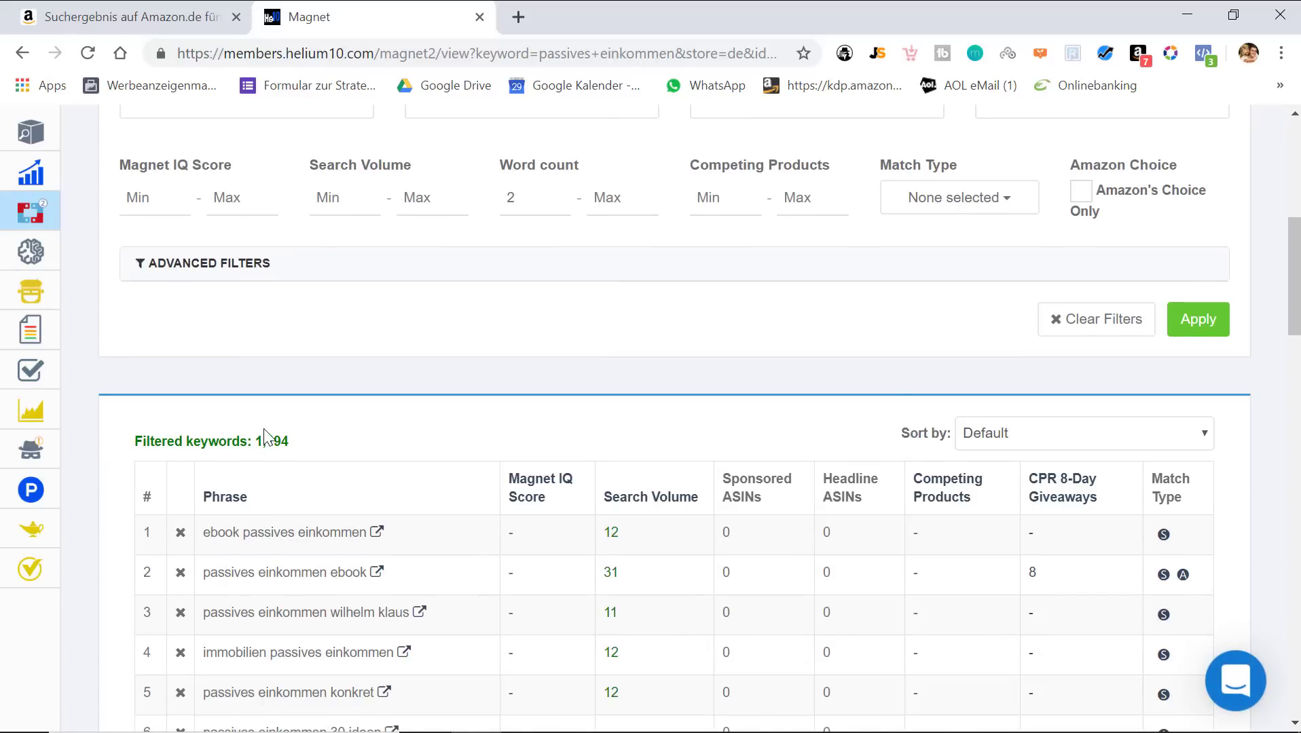
scroll(271, 393, "down", 2)
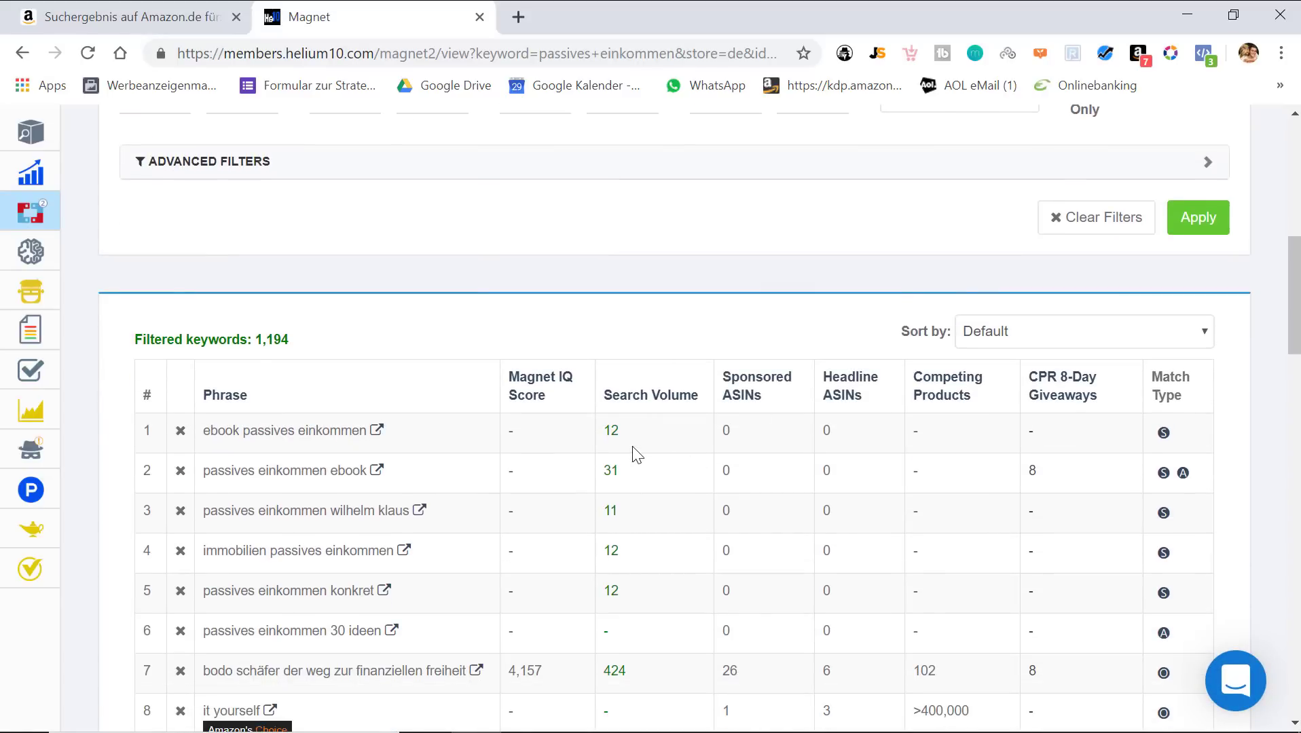
scroll(635, 475, "up", 7)
scroll(282, 494, "down", 2)
scroll(330, 473, "up", 1)
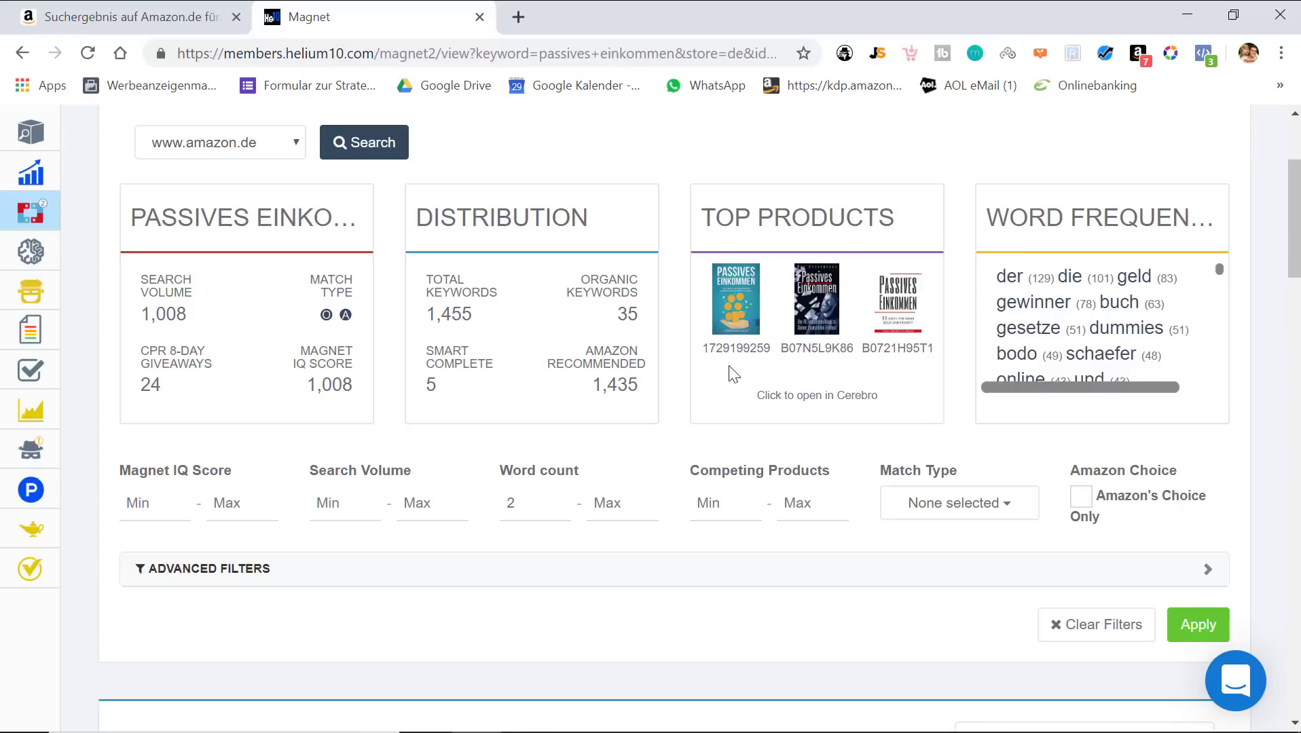
scroll(778, 468, "up", 3)
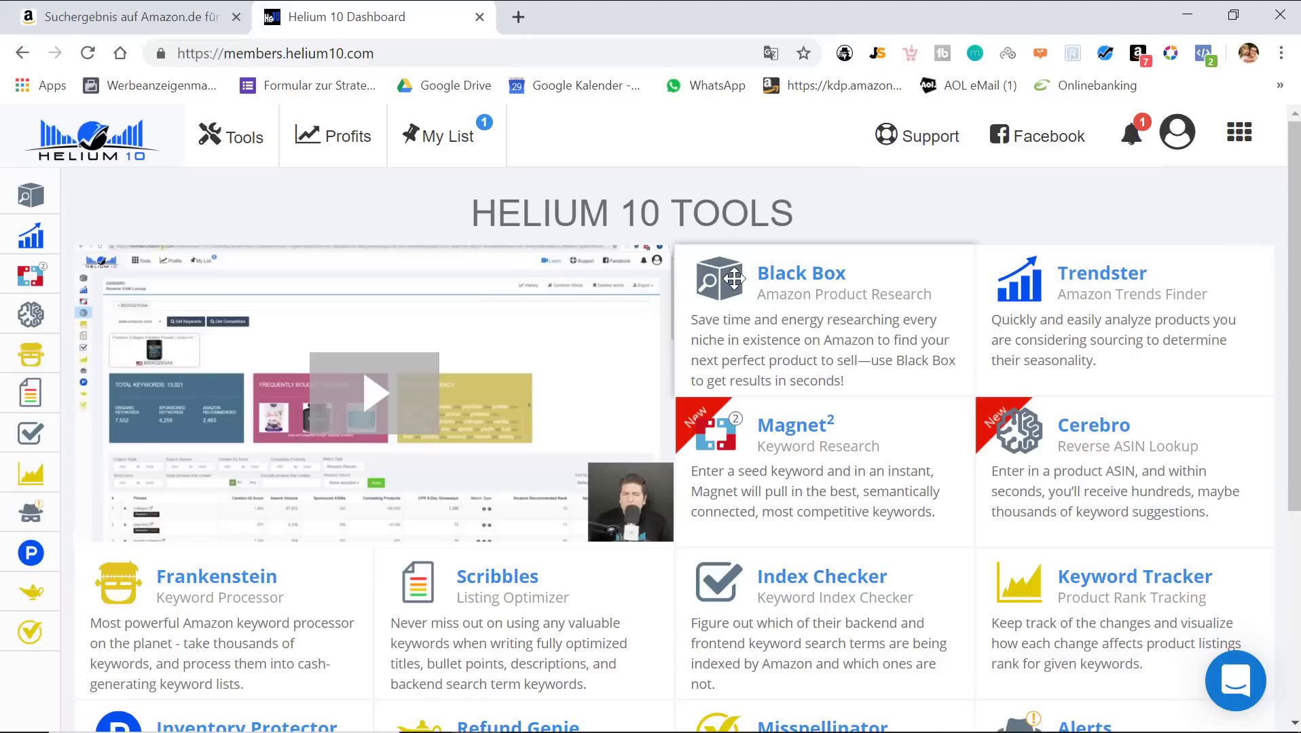
Open the Black Box product research tool and restrict the marketplace search to the Bücher category
left_click(784, 319)
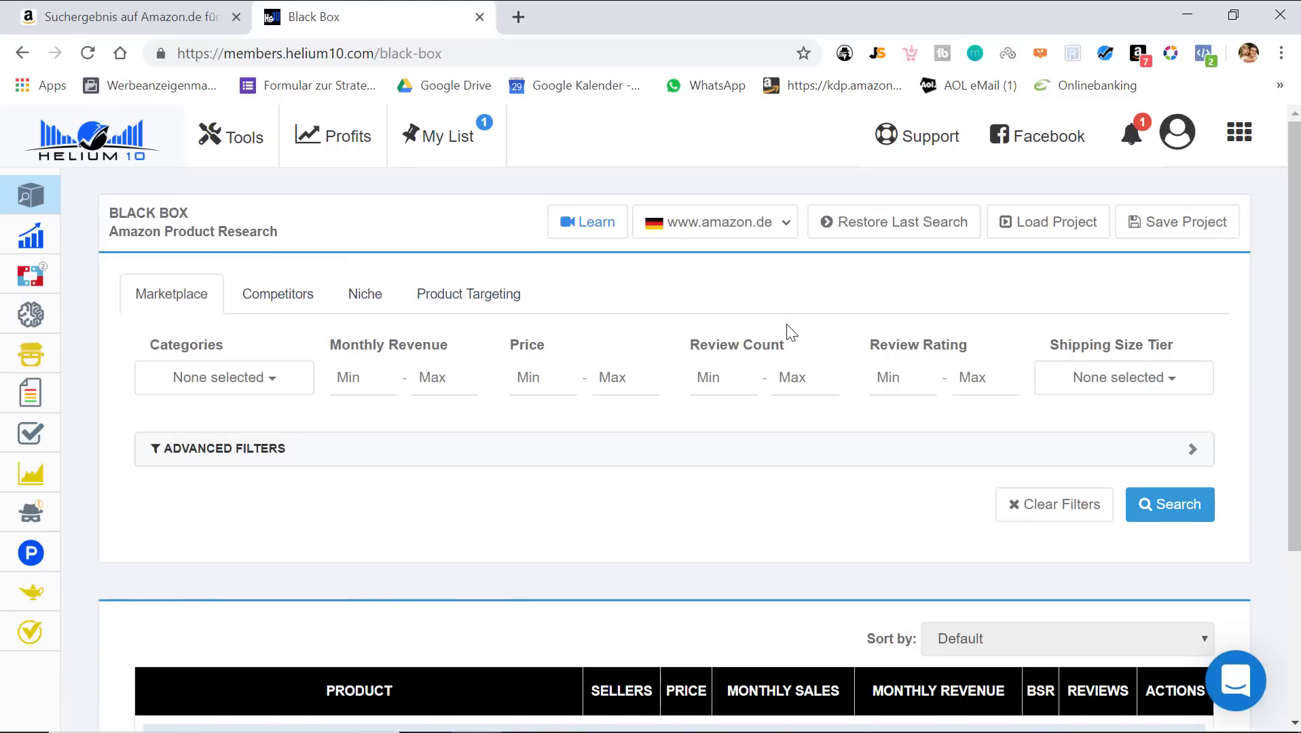
left_click(266, 376)
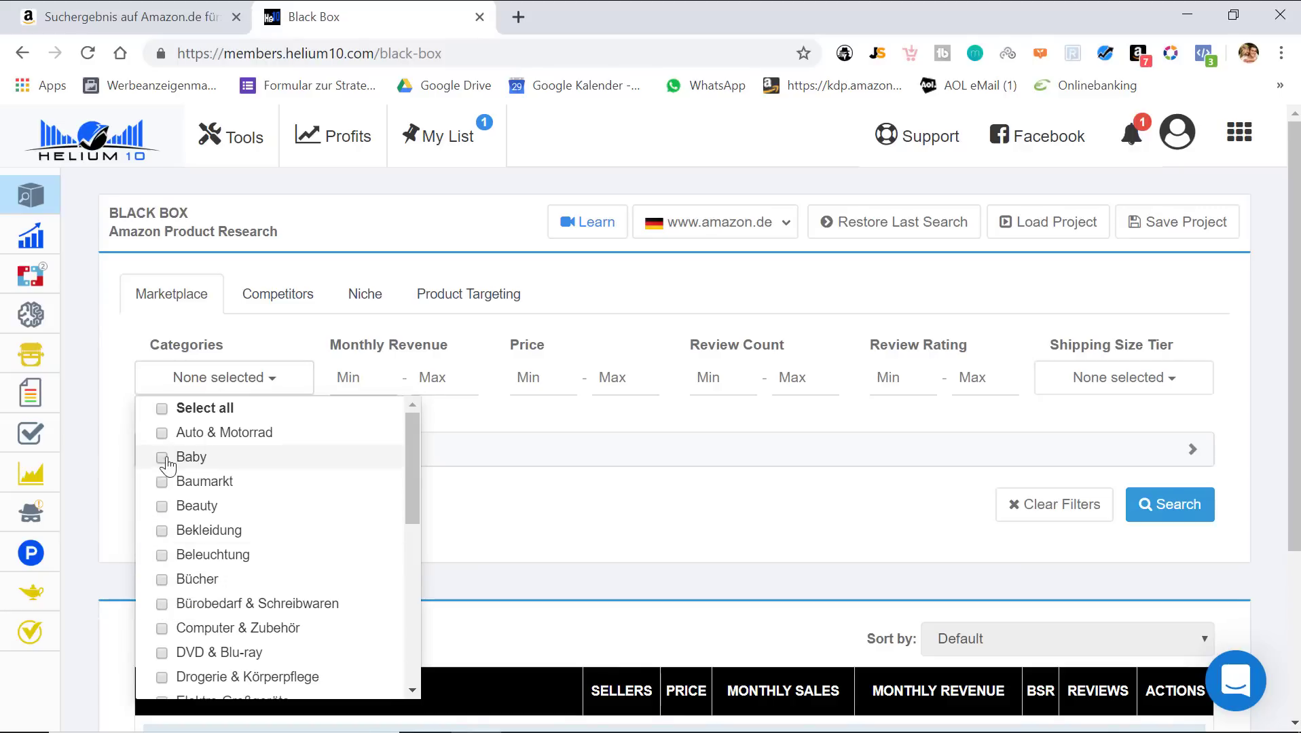
left_click(161, 581)
left_click(611, 303)
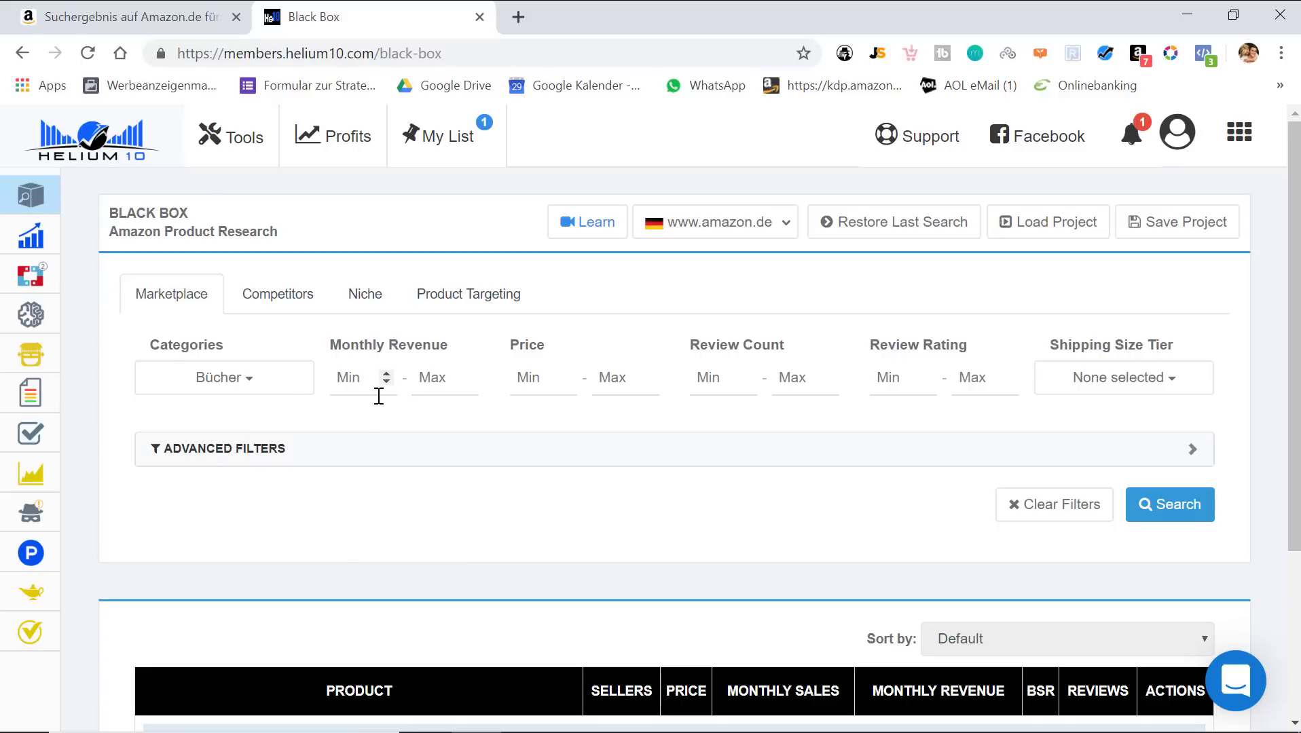
Set the product filters to a maximum Best Sellers Rank of 5000, at most 30 reviews and a minimum price of 8
left_click(201, 458)
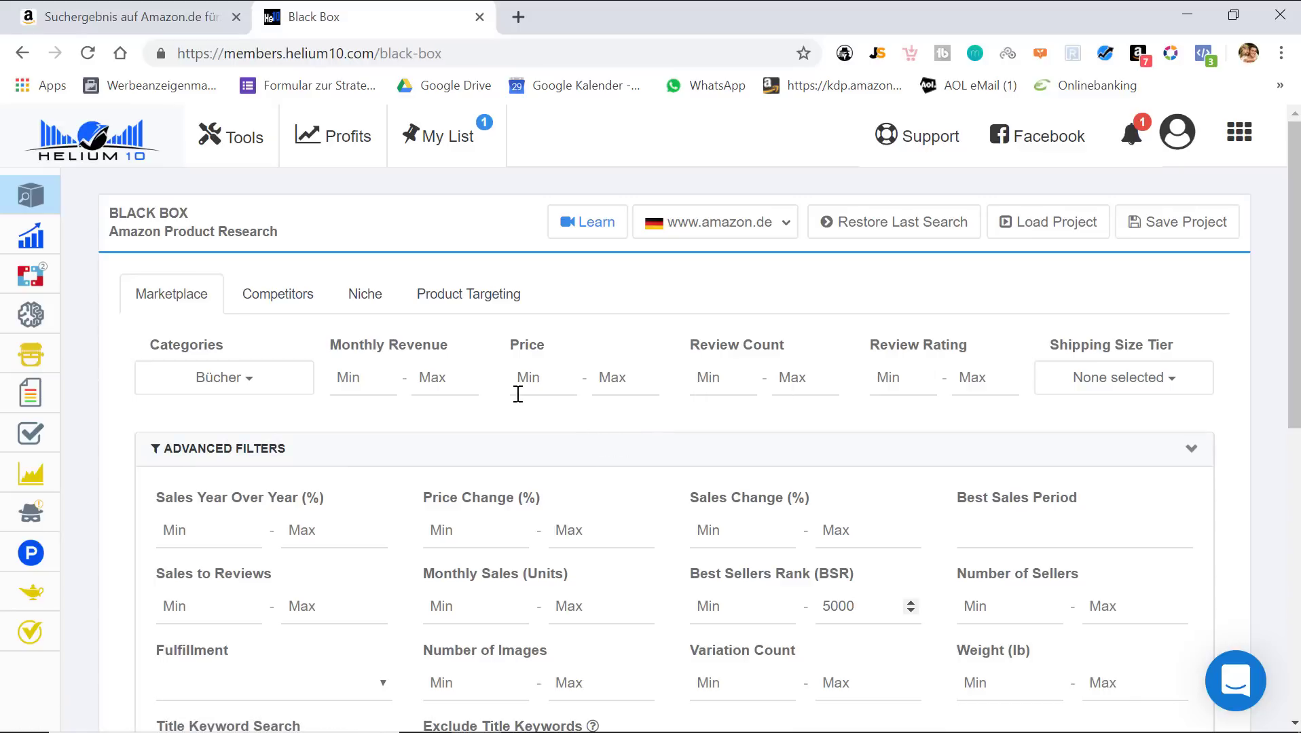
left_click(789, 377)
type("30")
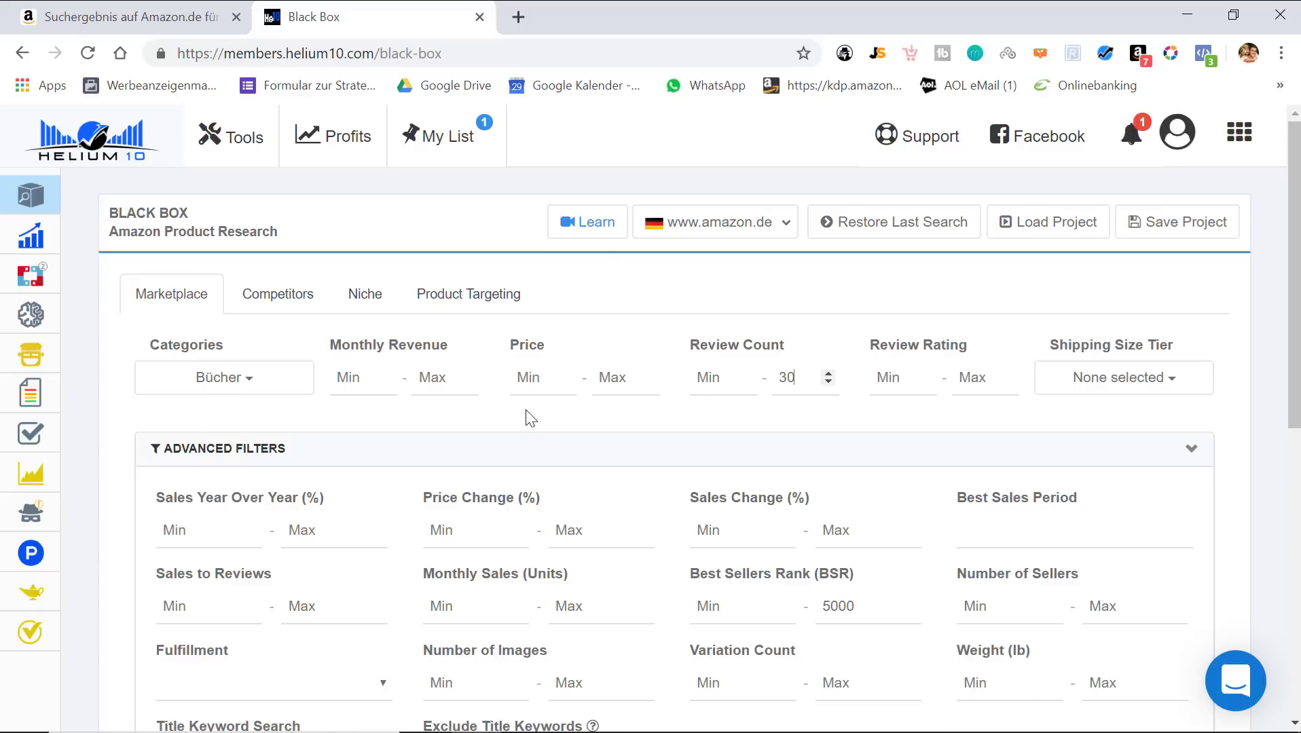
left_click(541, 385)
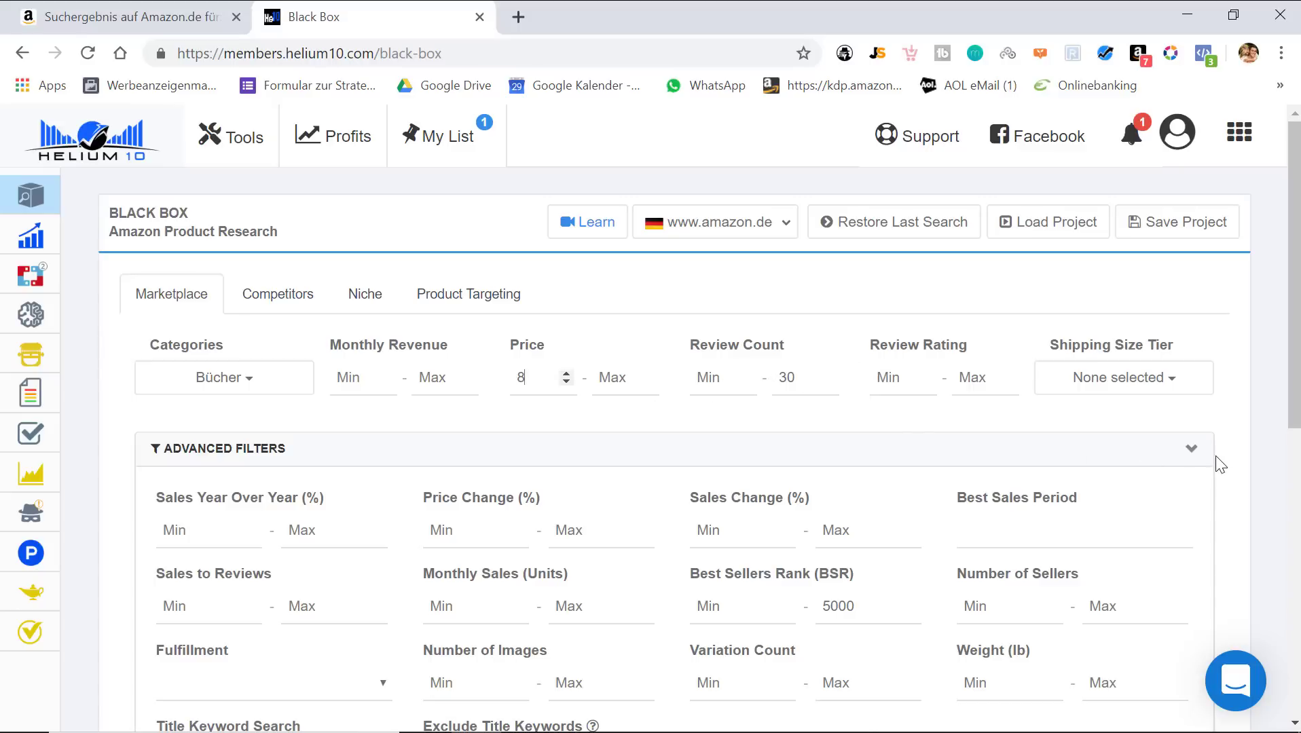
Run the Black Box product search with the set filters and browse the listed books
left_click(1191, 454)
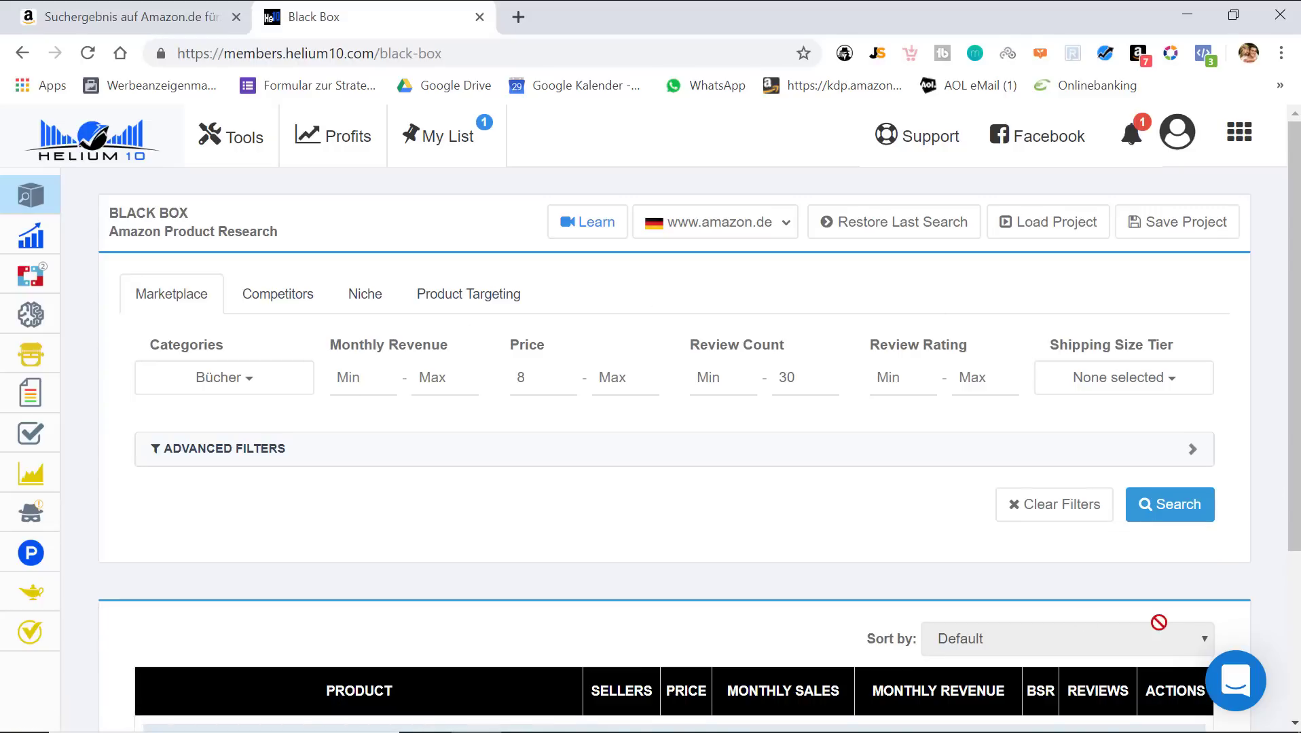
left_click(1185, 511)
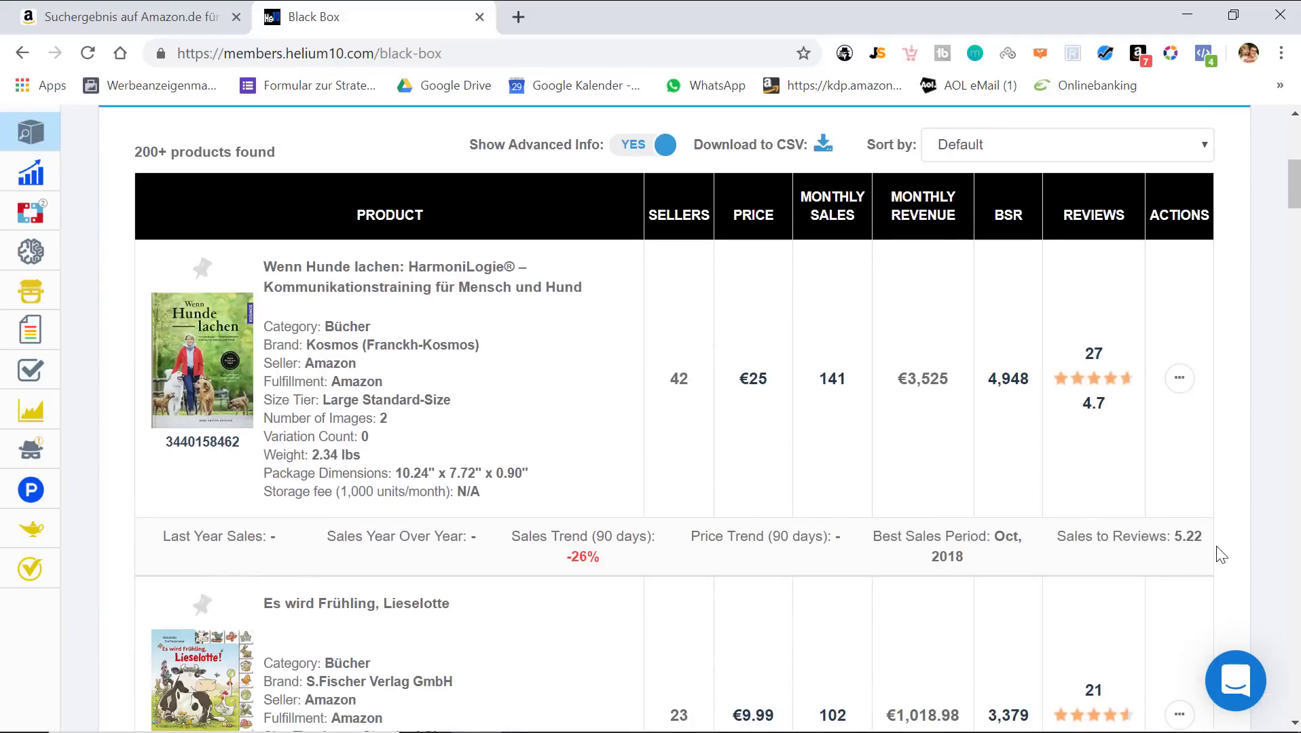
scroll(435, 360, "down", 8)
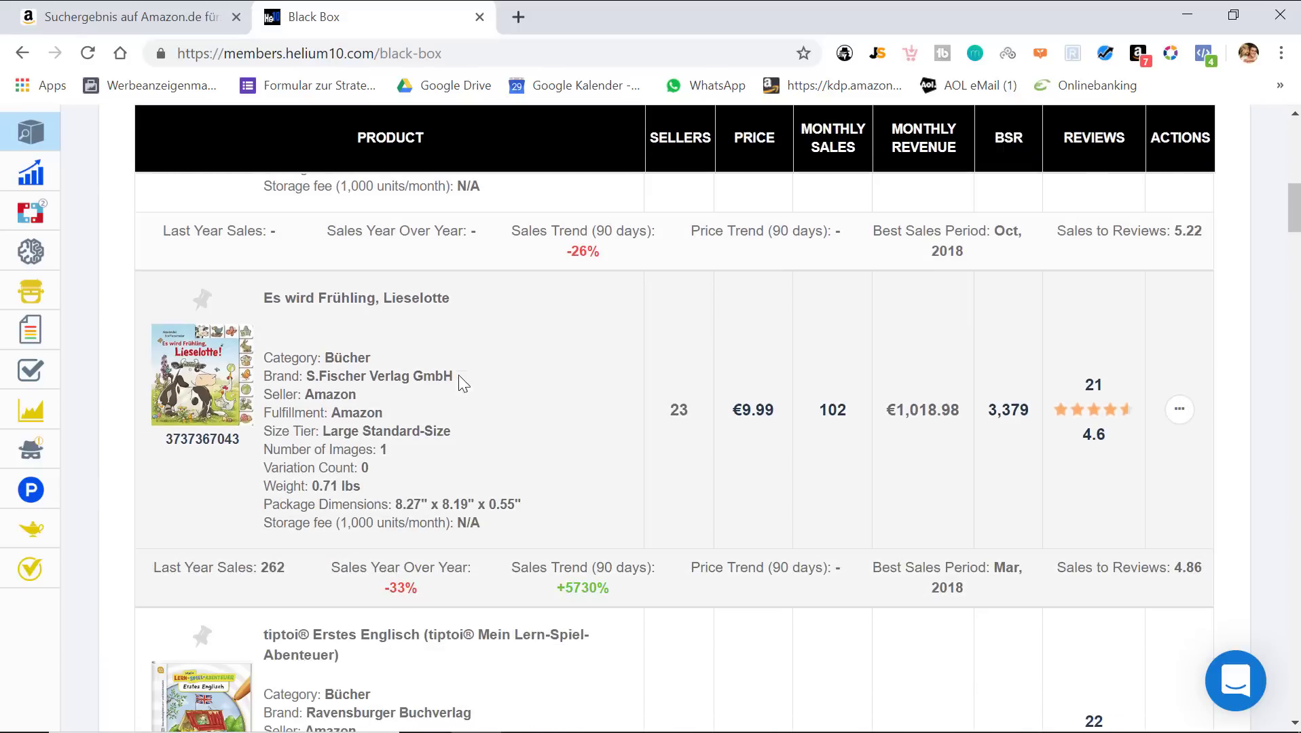
scroll(457, 359, "down", 12)
scroll(406, 378, "up", 7)
scroll(380, 367, "down", 8)
scroll(262, 267, "down", 5)
scroll(478, 430, "down", 2)
scroll(489, 434, "up", 8)
scroll(496, 437, "up", 15)
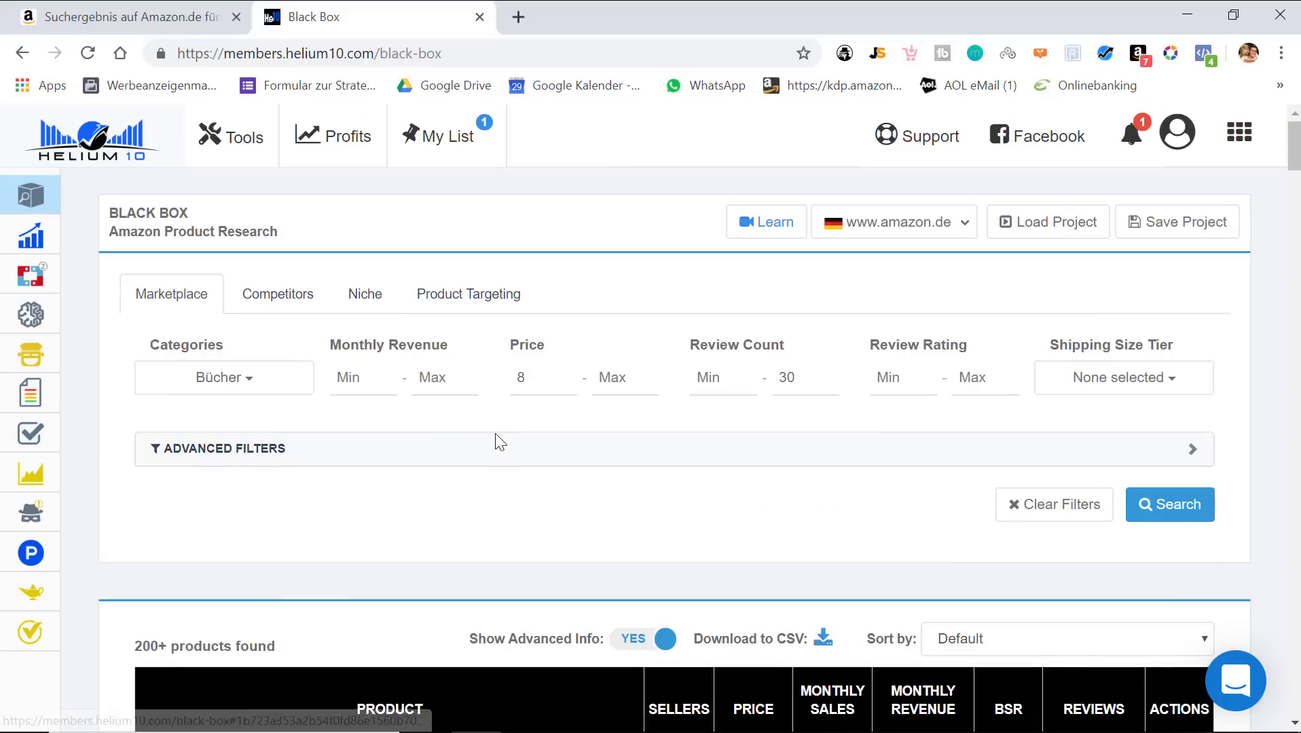
Rerun the product search with a title keyword filter for cookbooks and review the matching books
left_click(160, 449)
scroll(534, 563, "down", 3)
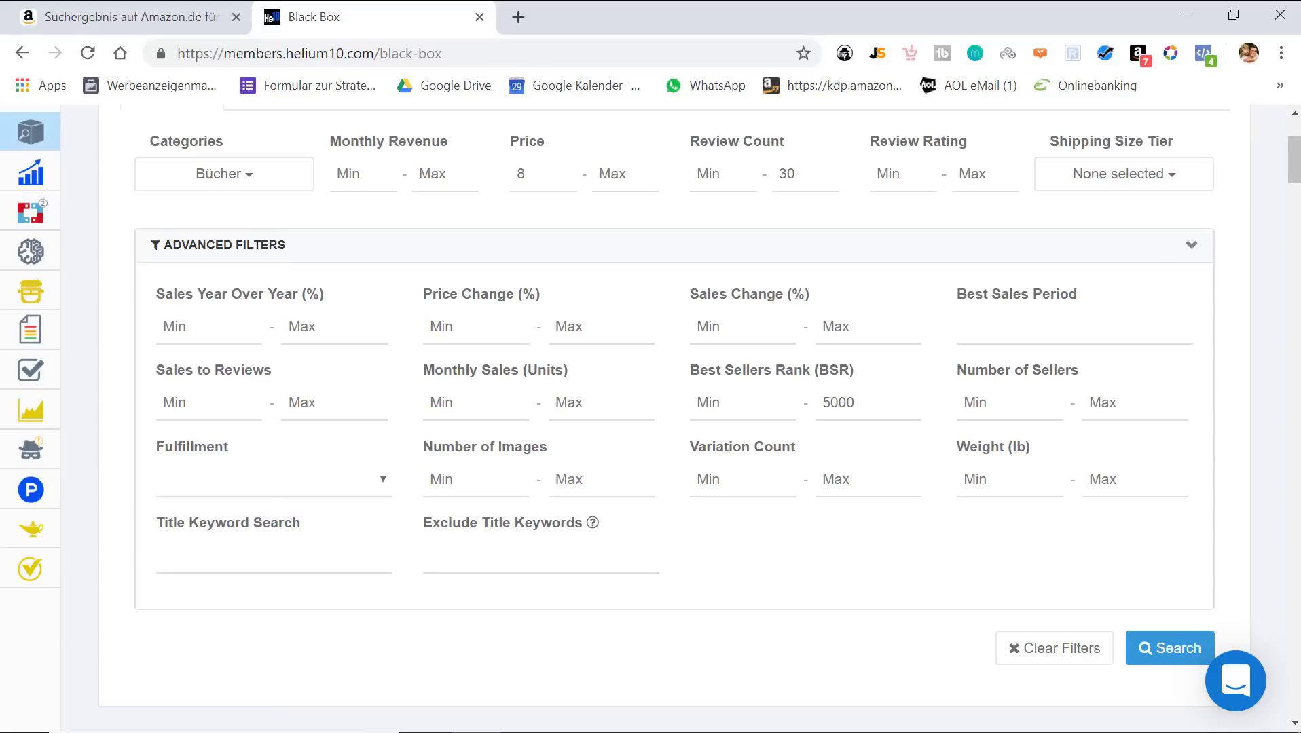
left_click(1178, 648)
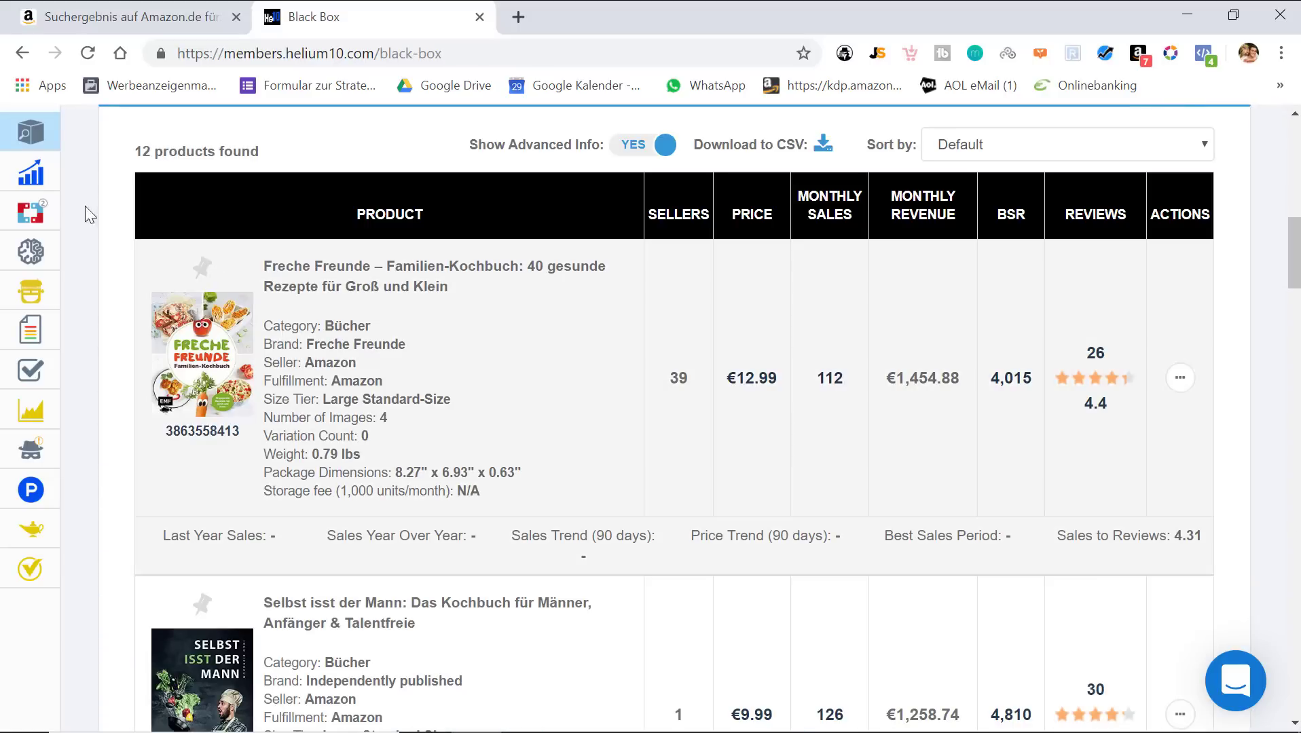
scroll(342, 178, "down", 15)
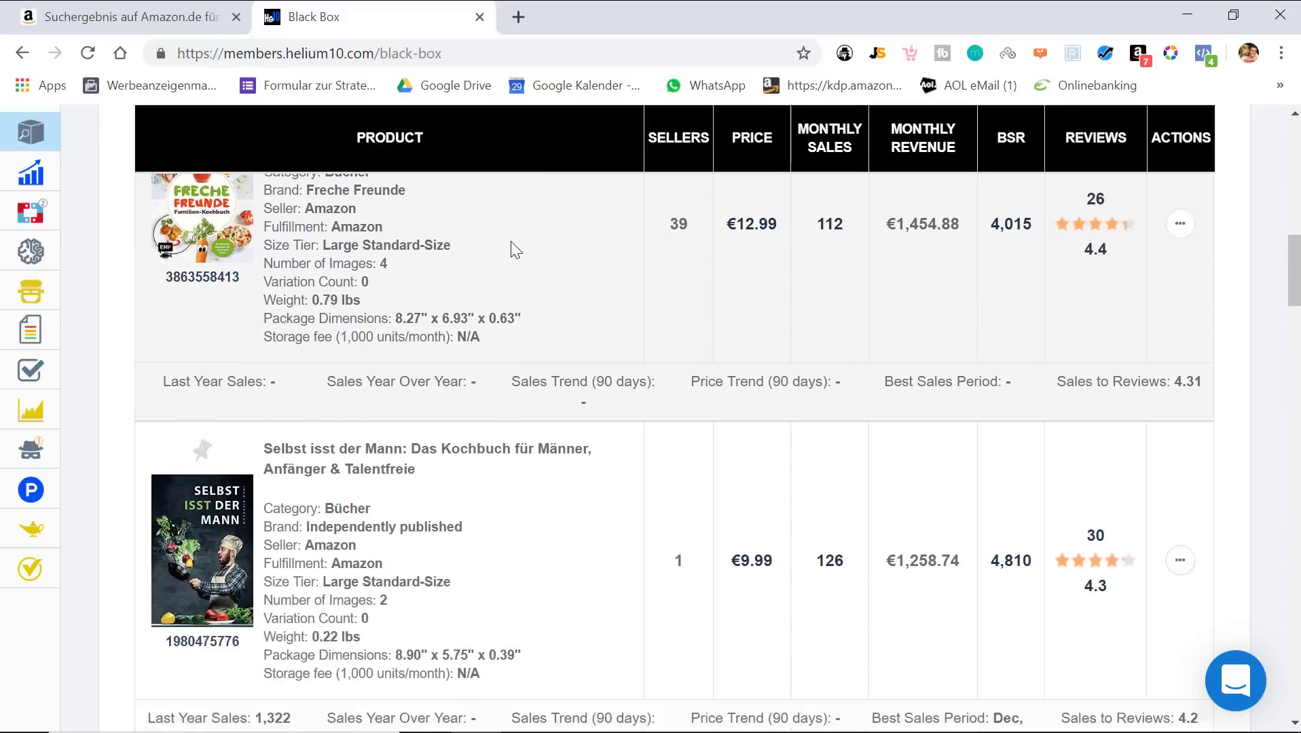
scroll(696, 277, "down", 9)
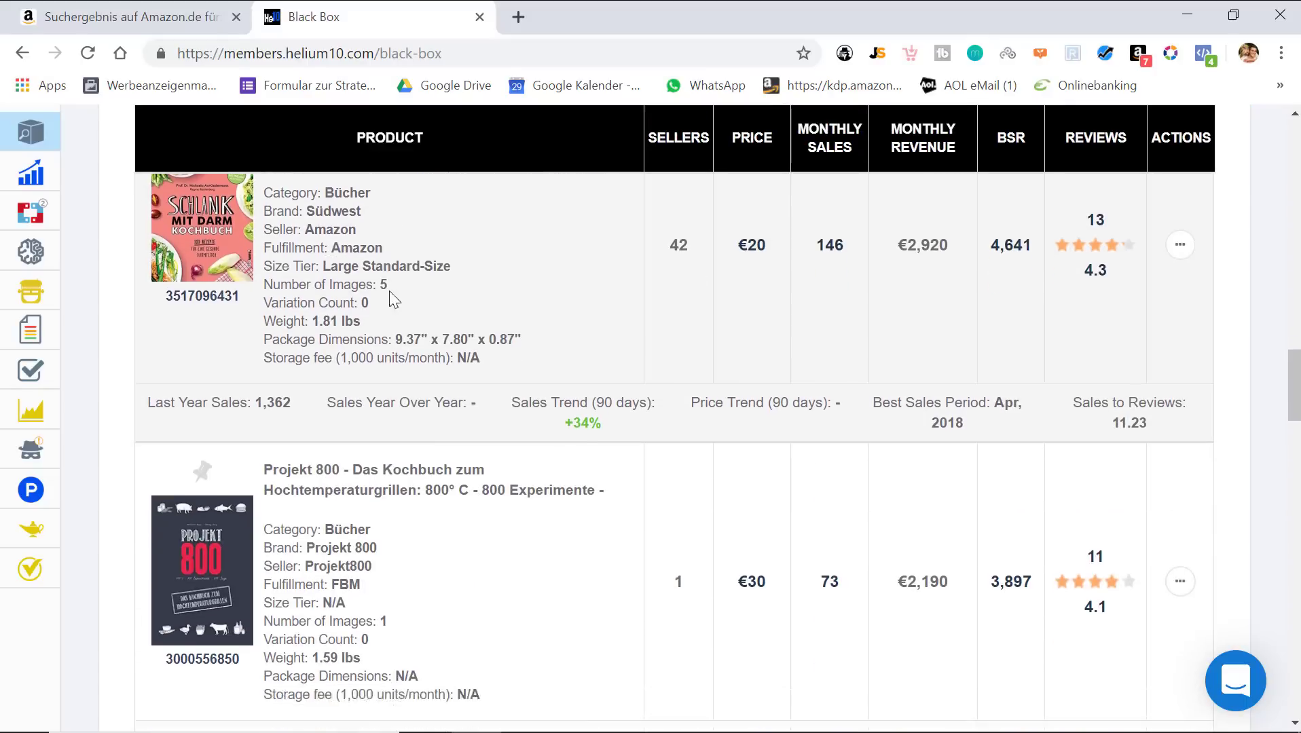
scroll(247, 479, "down", 3)
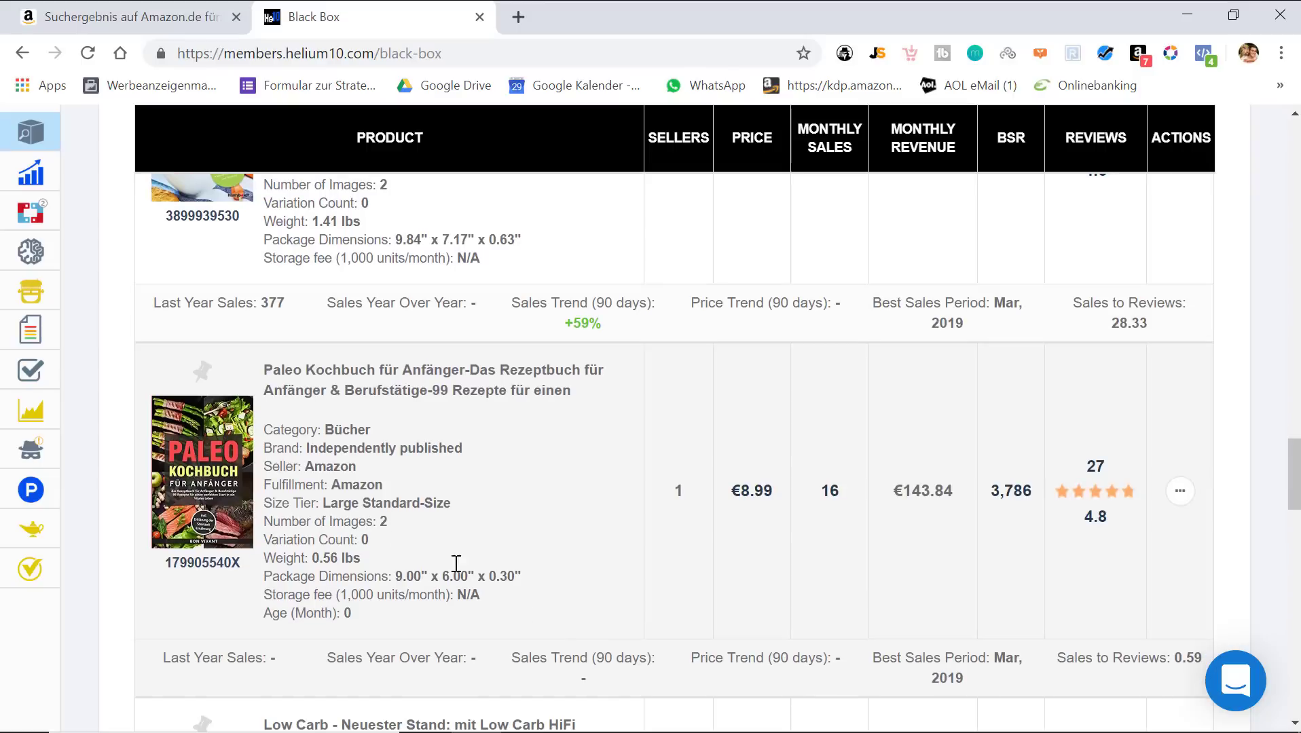
scroll(895, 499, "up", 20)
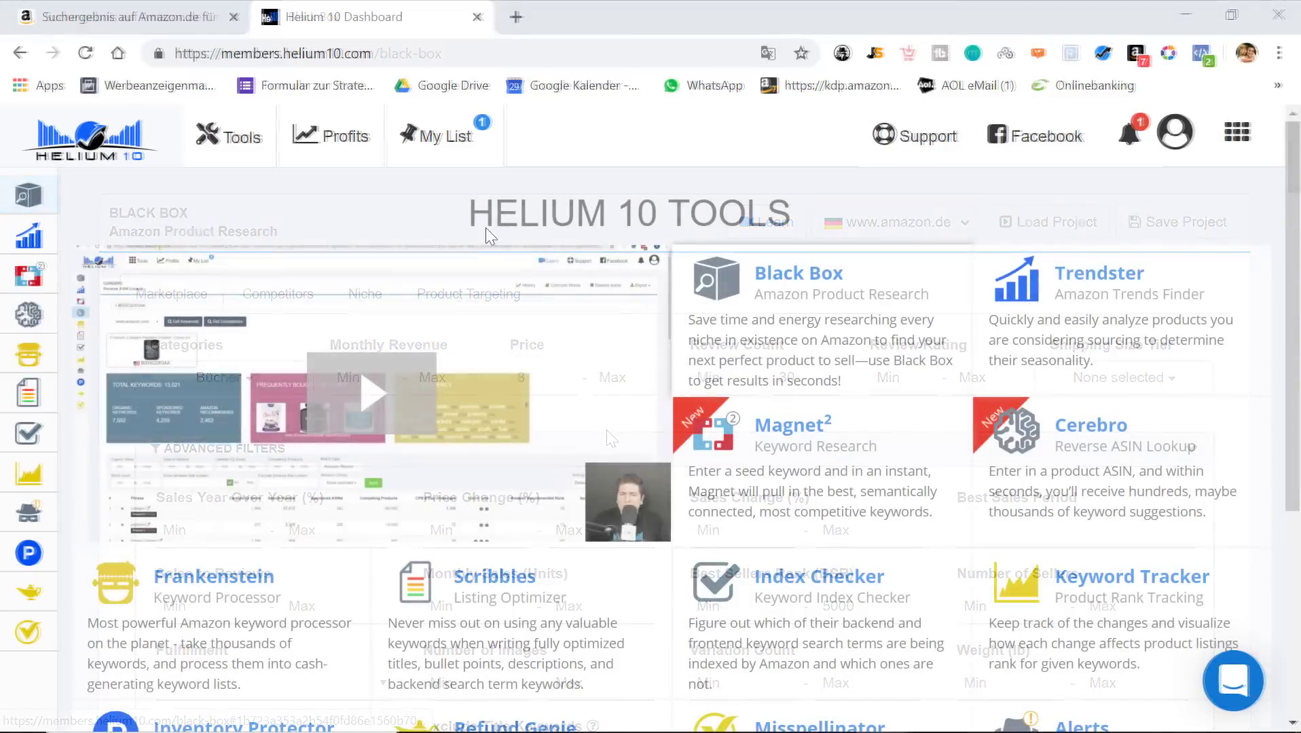
Open the Trendster trends checker and set its marketplace to amazon.de
mouse_move(102, 269)
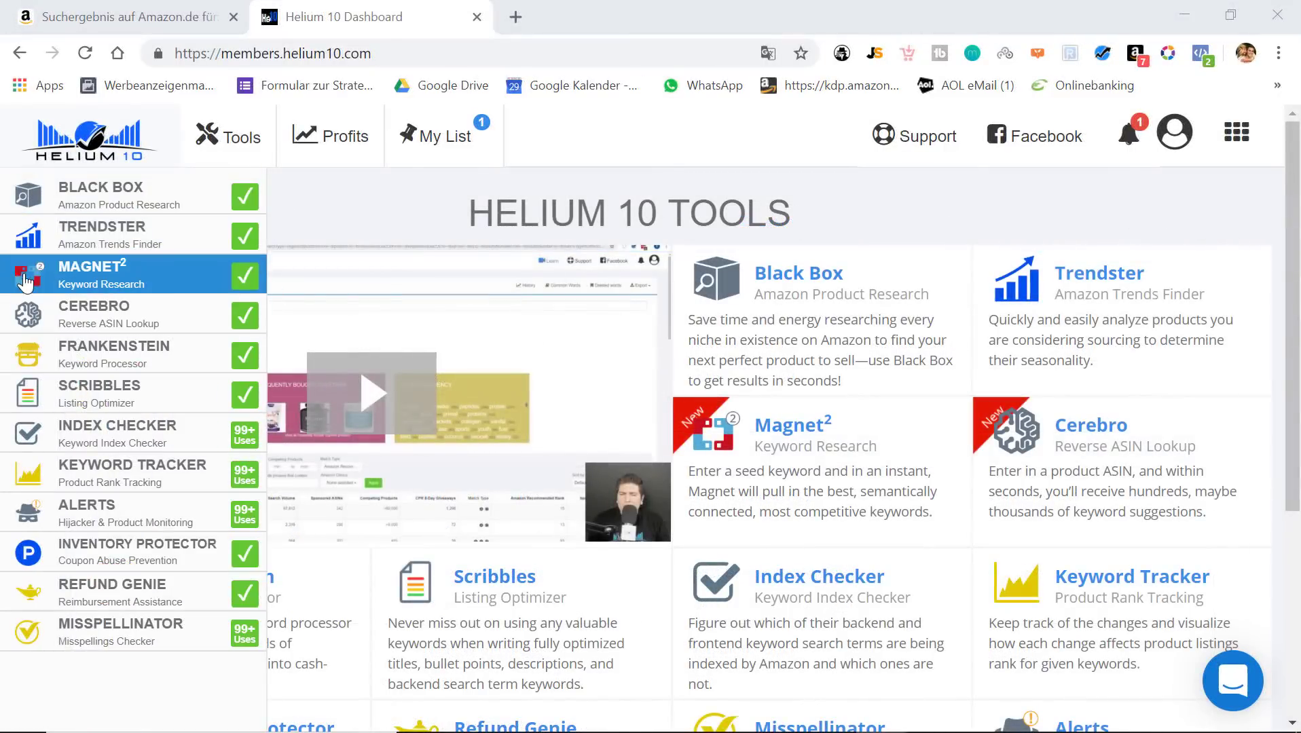
left_click(102, 234)
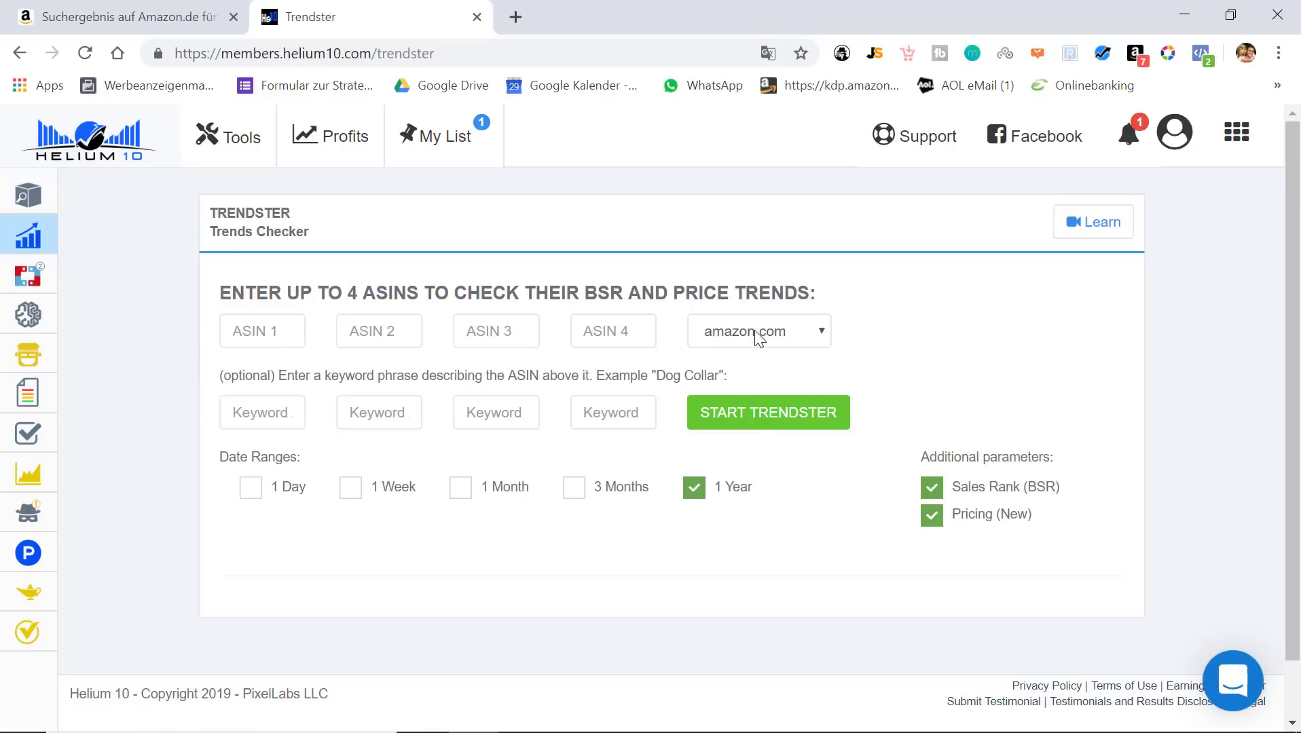
left_click(759, 333)
left_click(775, 428)
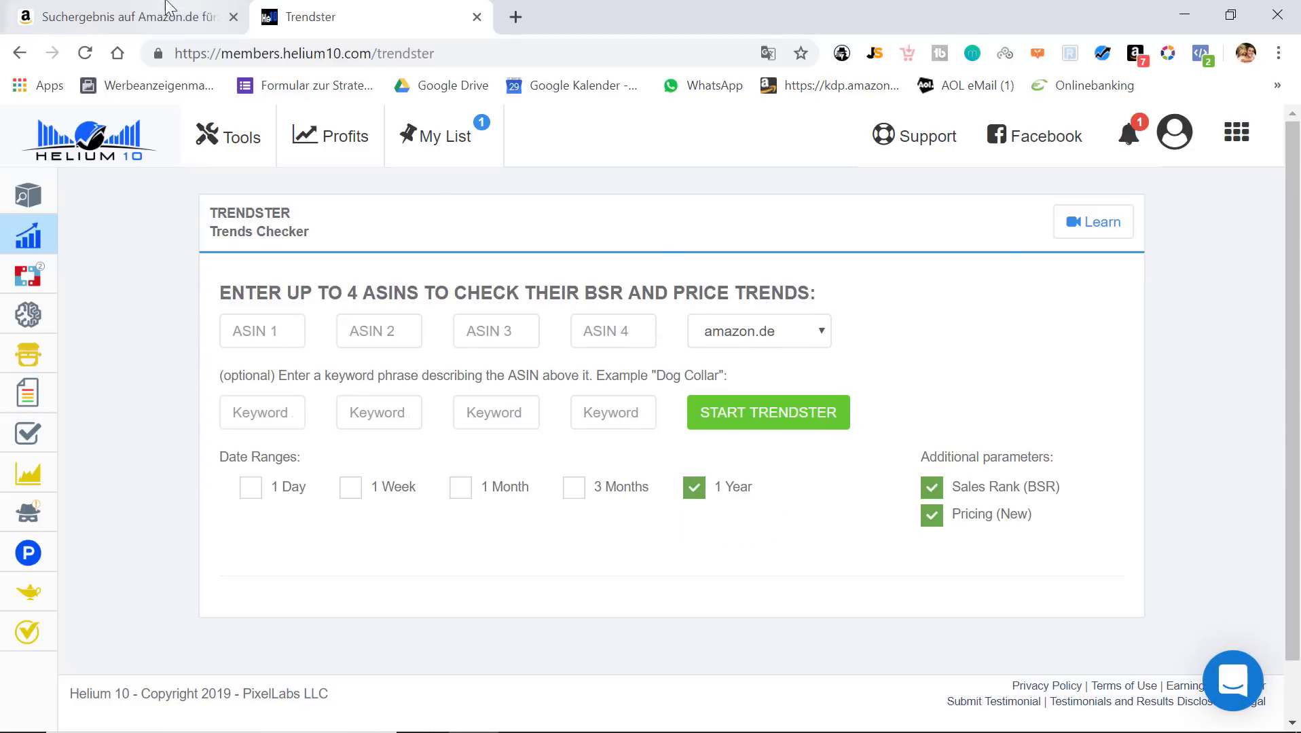
left_click(129, 16)
right_click(346, 372)
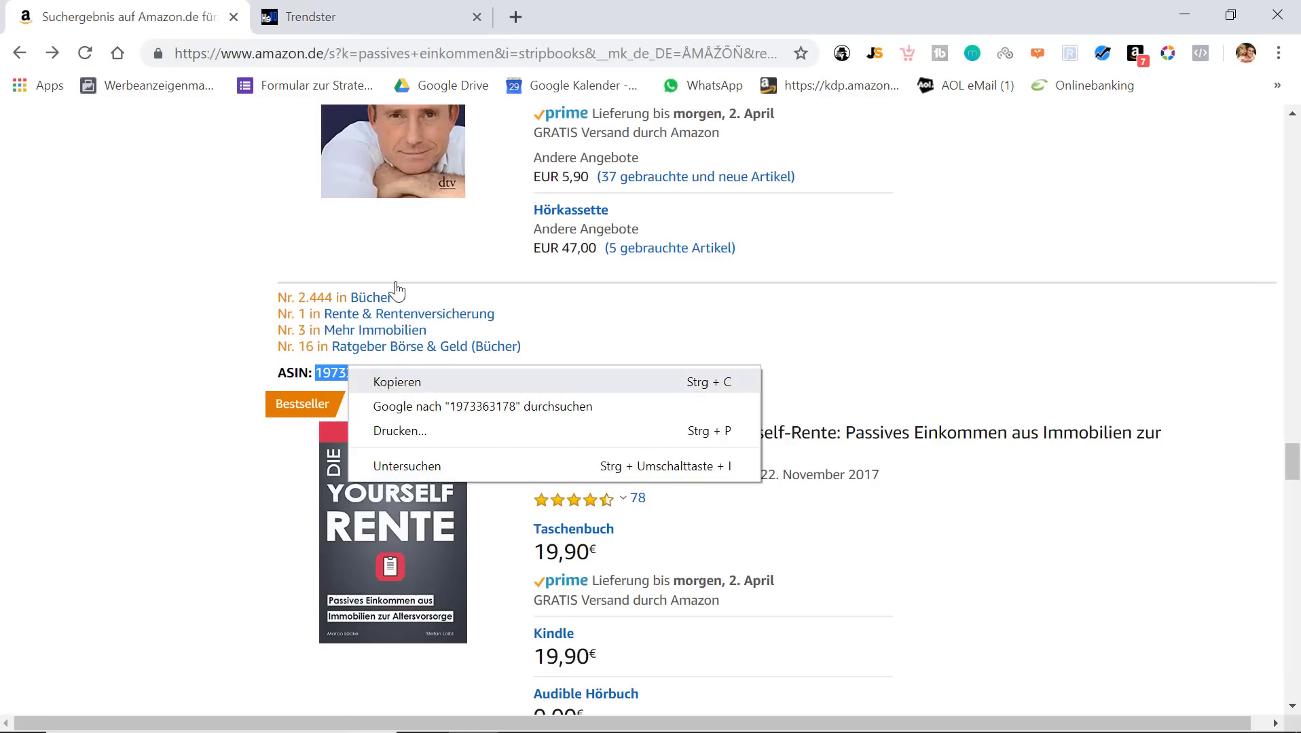
left_click(397, 381)
left_click(380, 20)
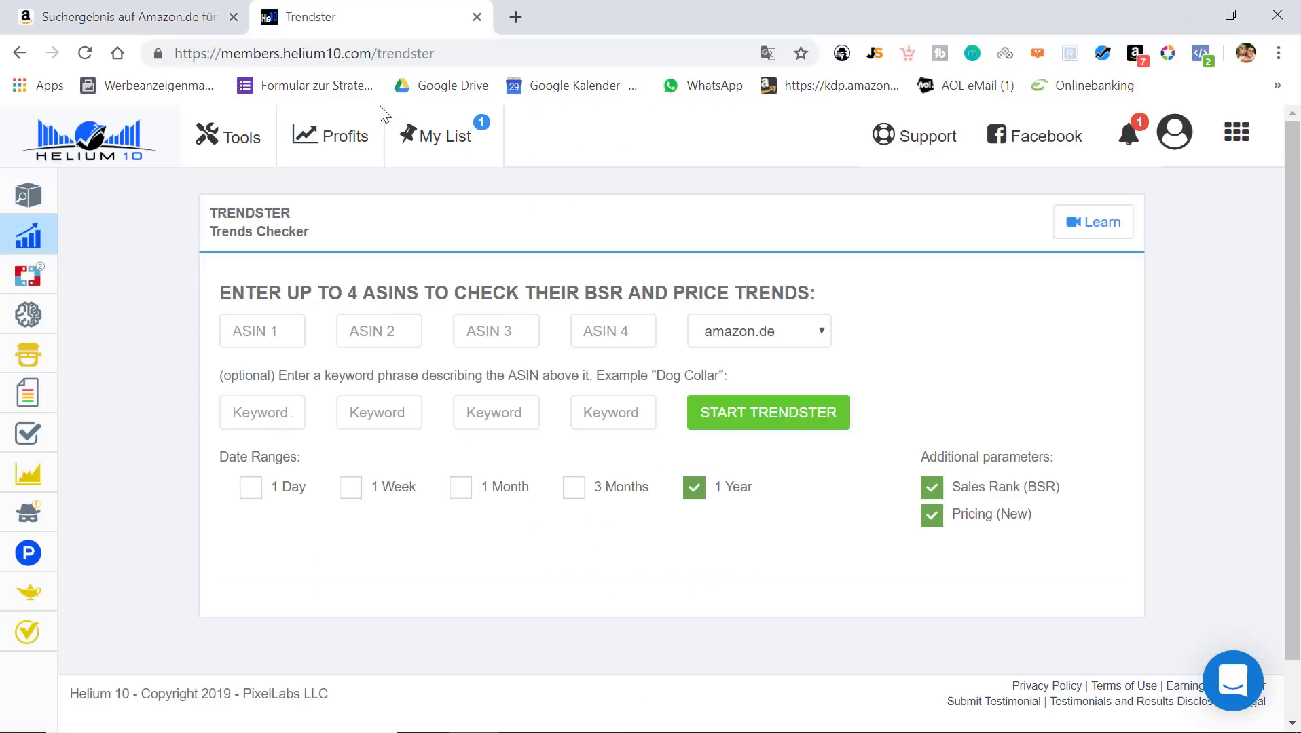
left_click(265, 337)
key("ctrl+v")
left_click(250, 412)
type("passive einkommen")
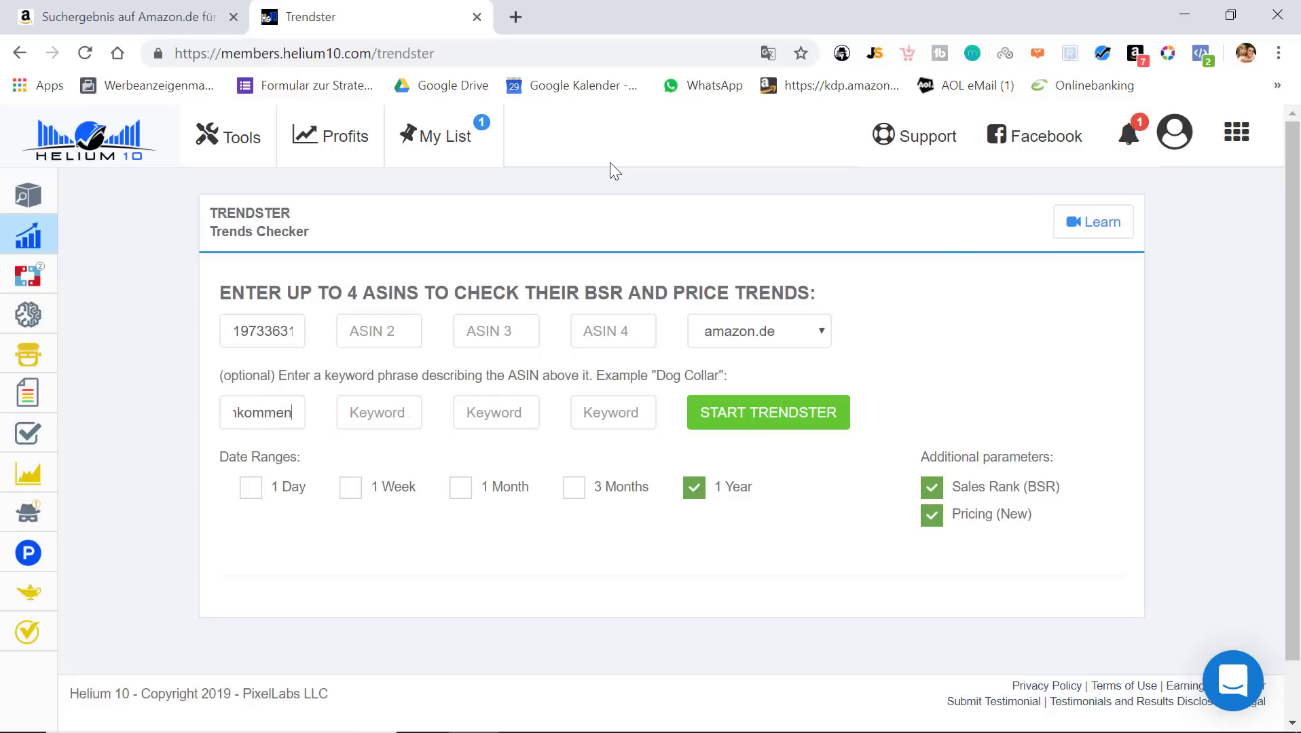
Exclude Sales Rank (BSR), run Trendster, and examine the book's price history and the keyword's interest over time
left_click(931, 488)
scroll(678, 441, "down", 1)
left_click(786, 360)
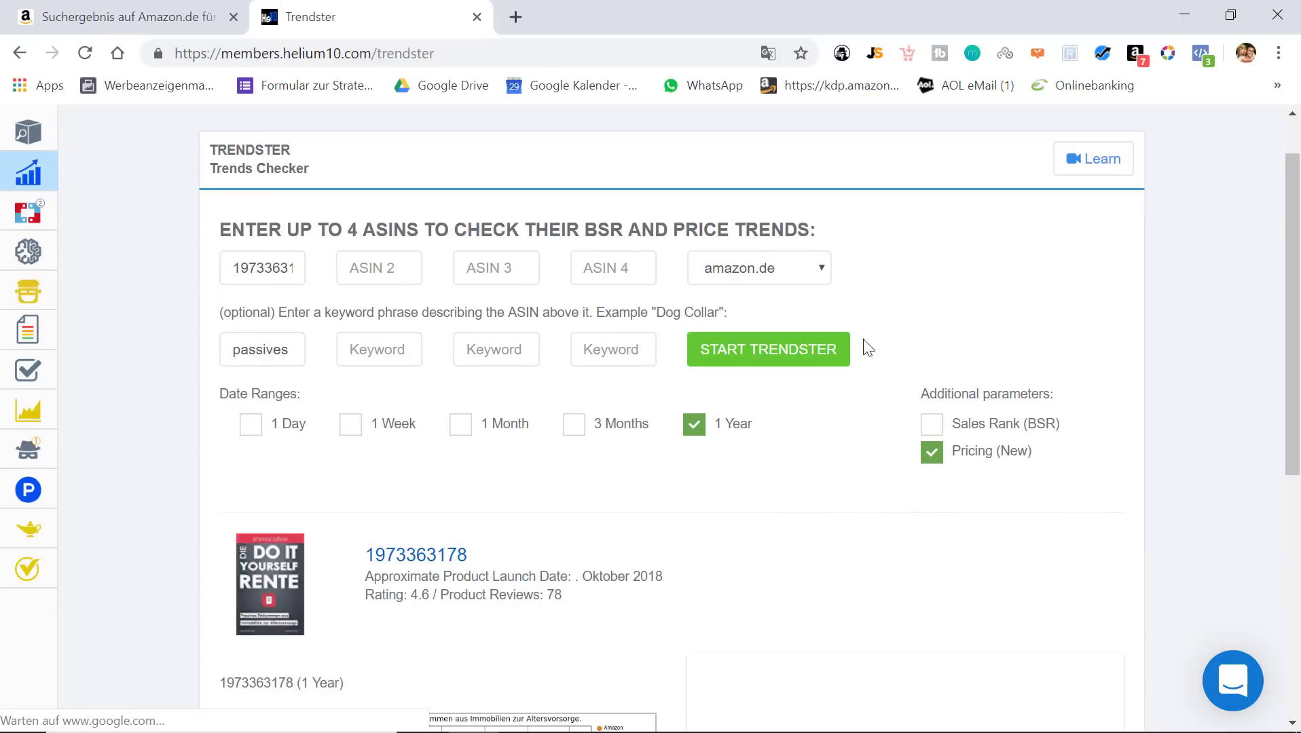
scroll(967, 251, "down", 3)
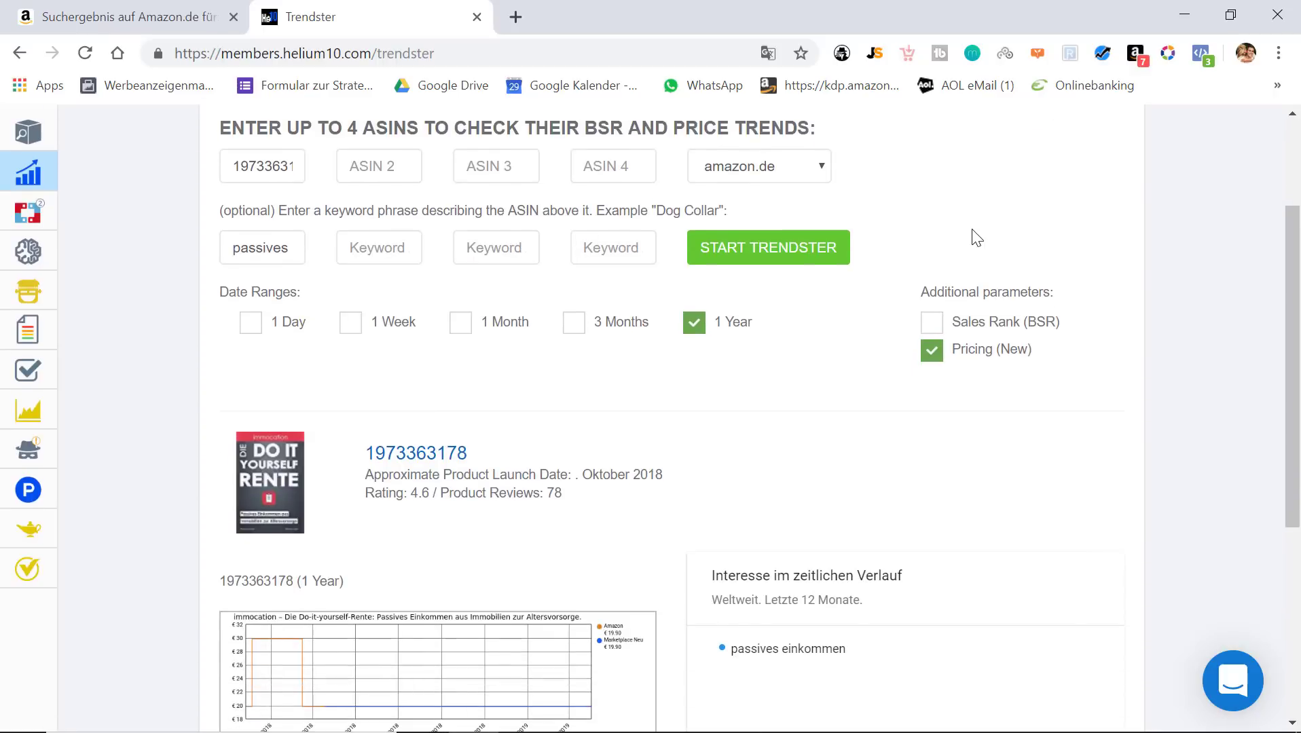
scroll(882, 339, "down", 2)
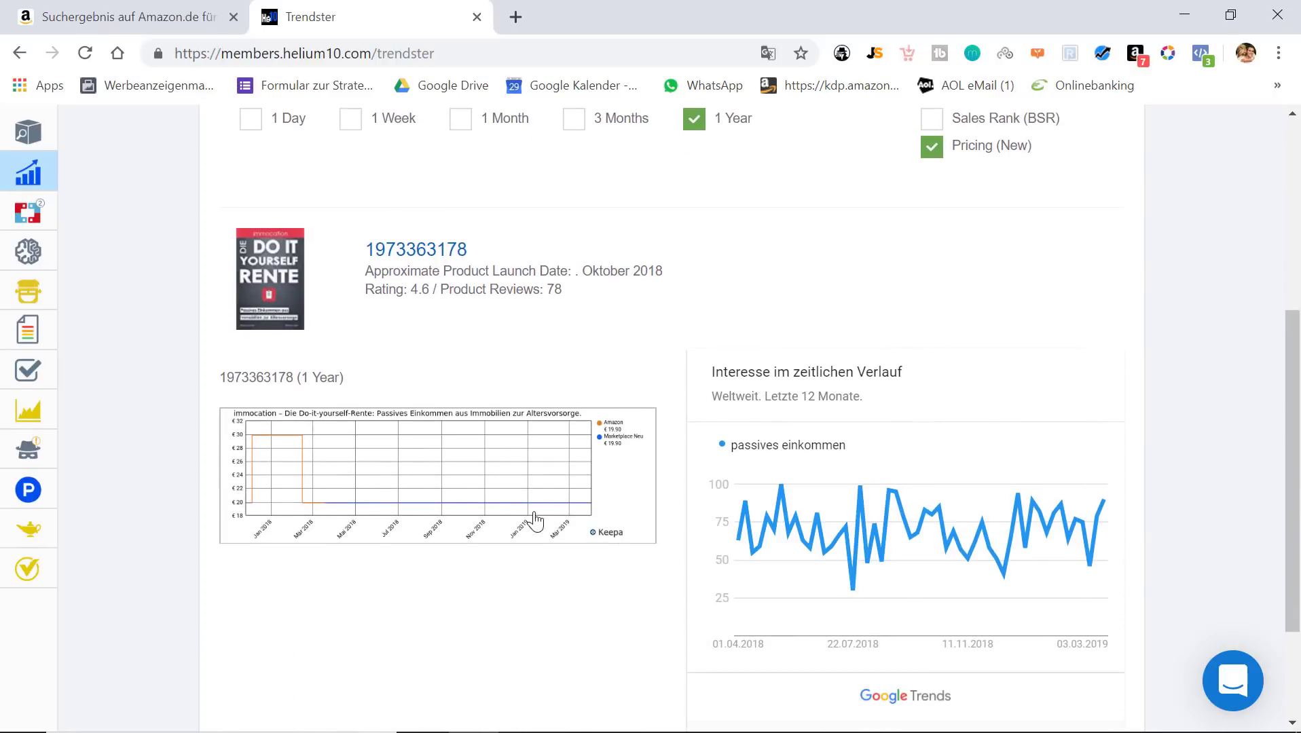
scroll(866, 406, "up", 5)
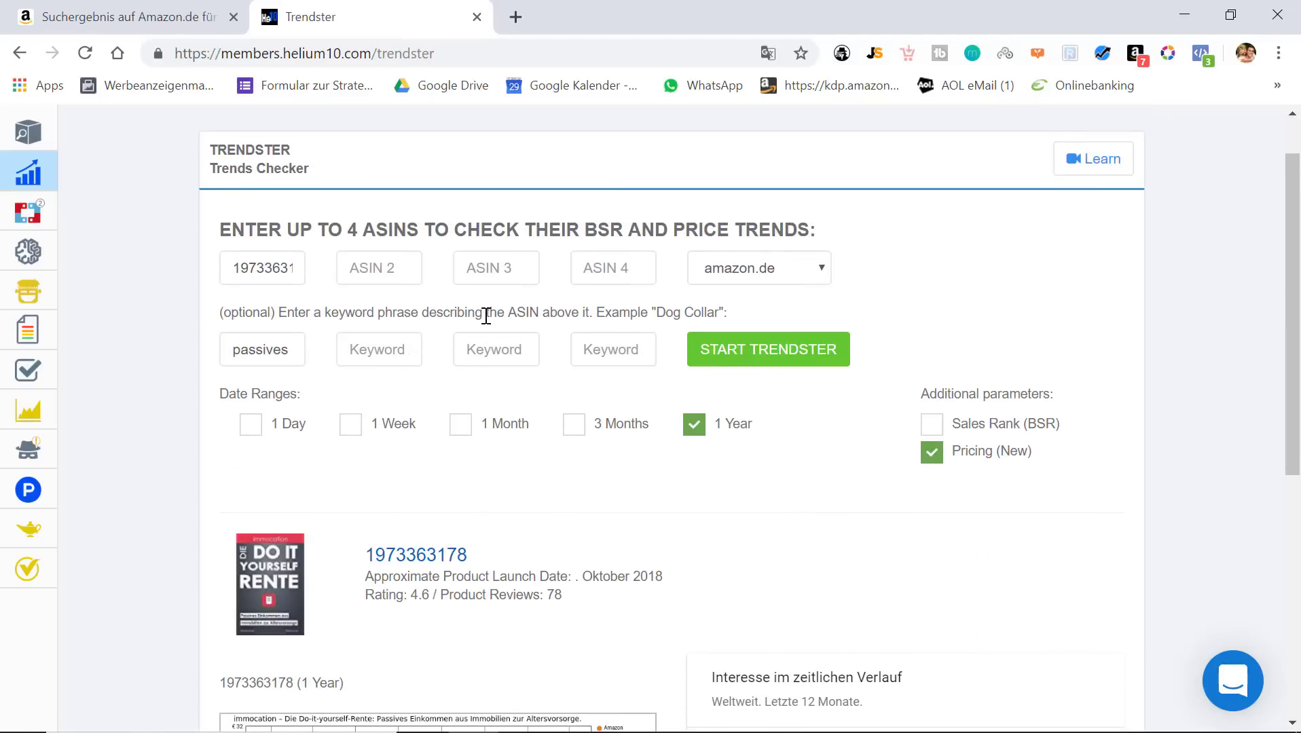
scroll(516, 441, "up", 1)
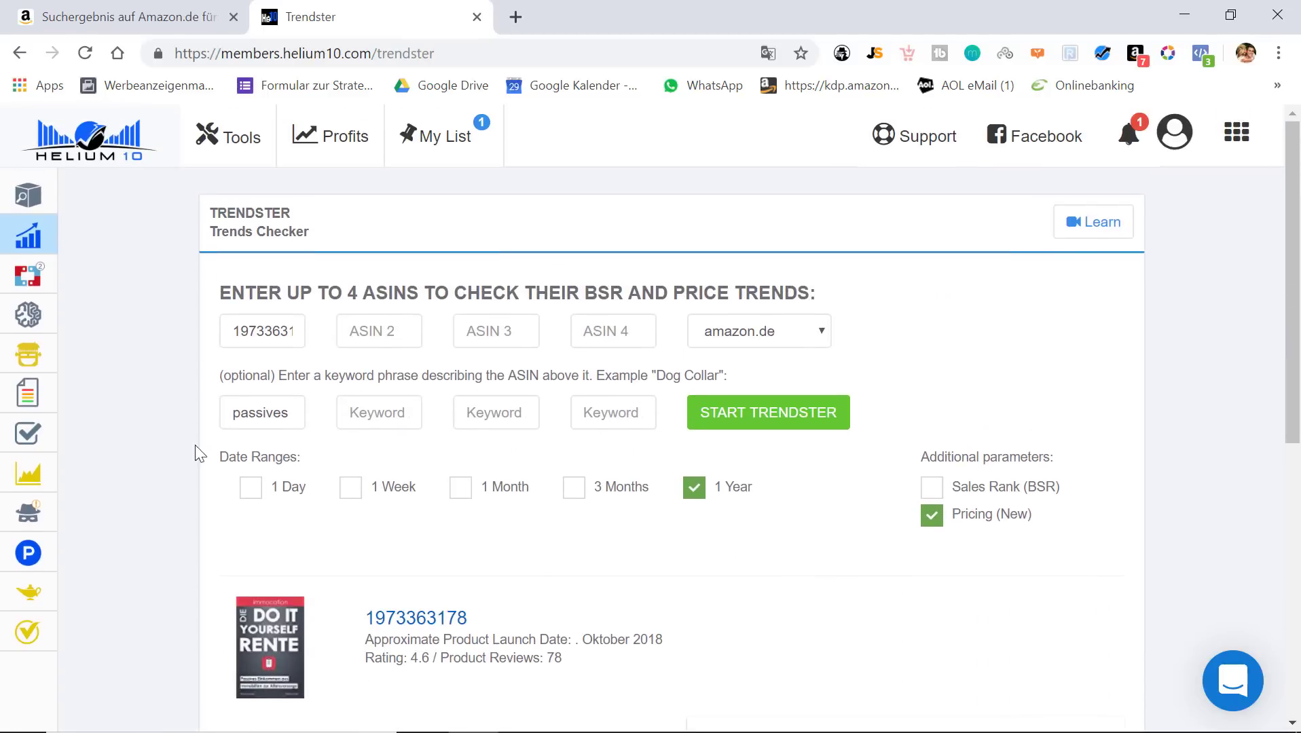
Open the Frankenstein keyword processor and look through its output settings and keyword cleanup options
left_click(40, 346)
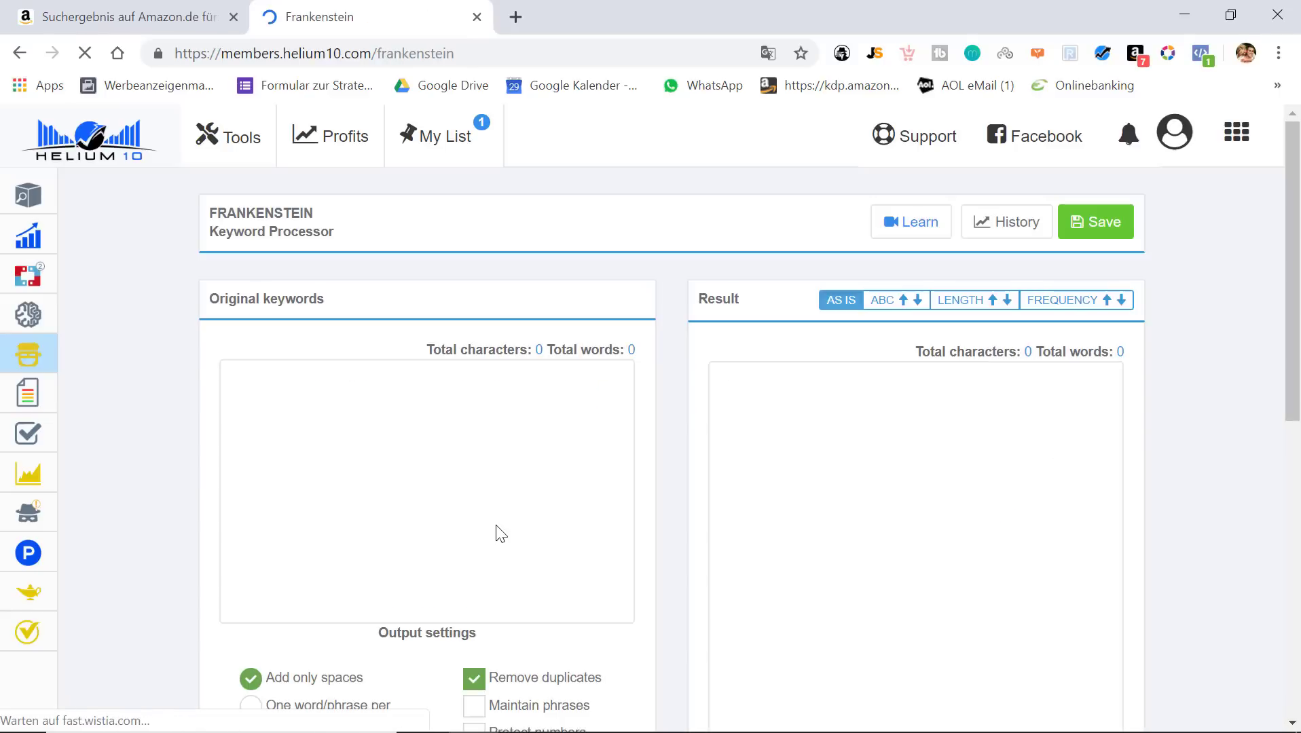
scroll(427, 429, "down", 3)
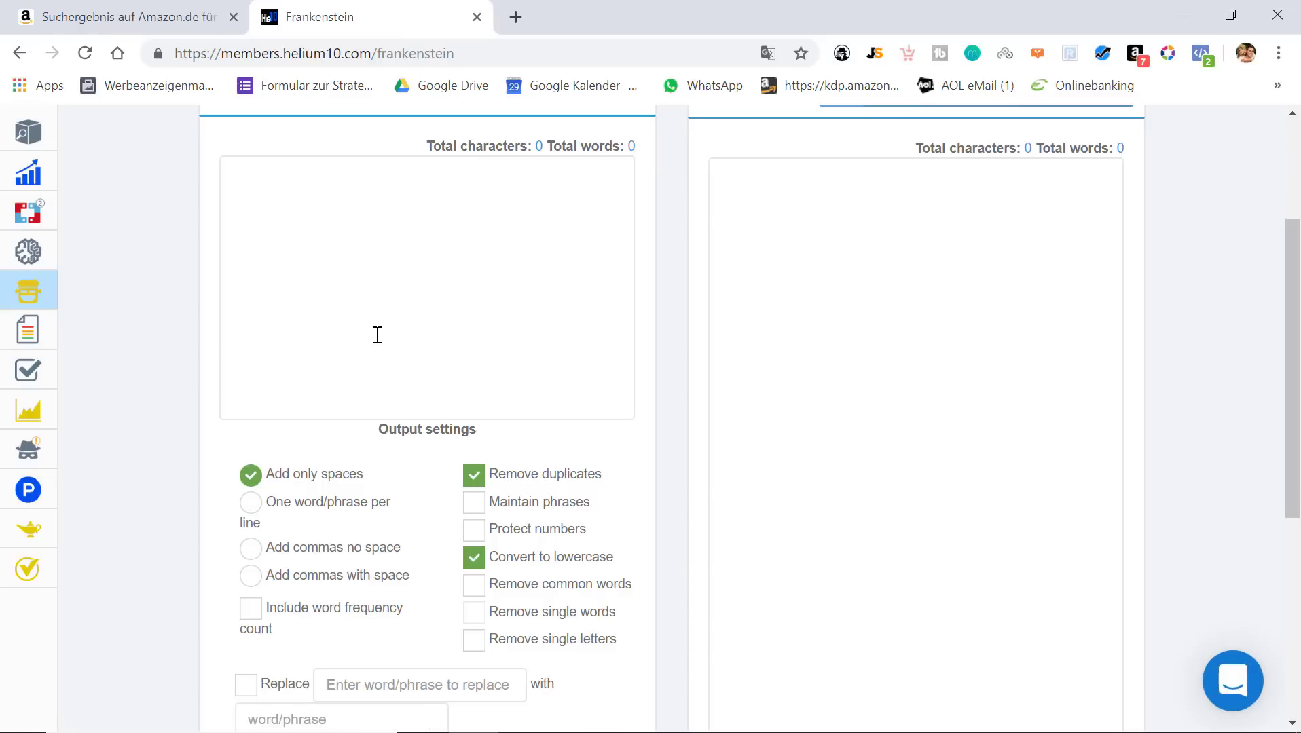
scroll(419, 270, "down", 6)
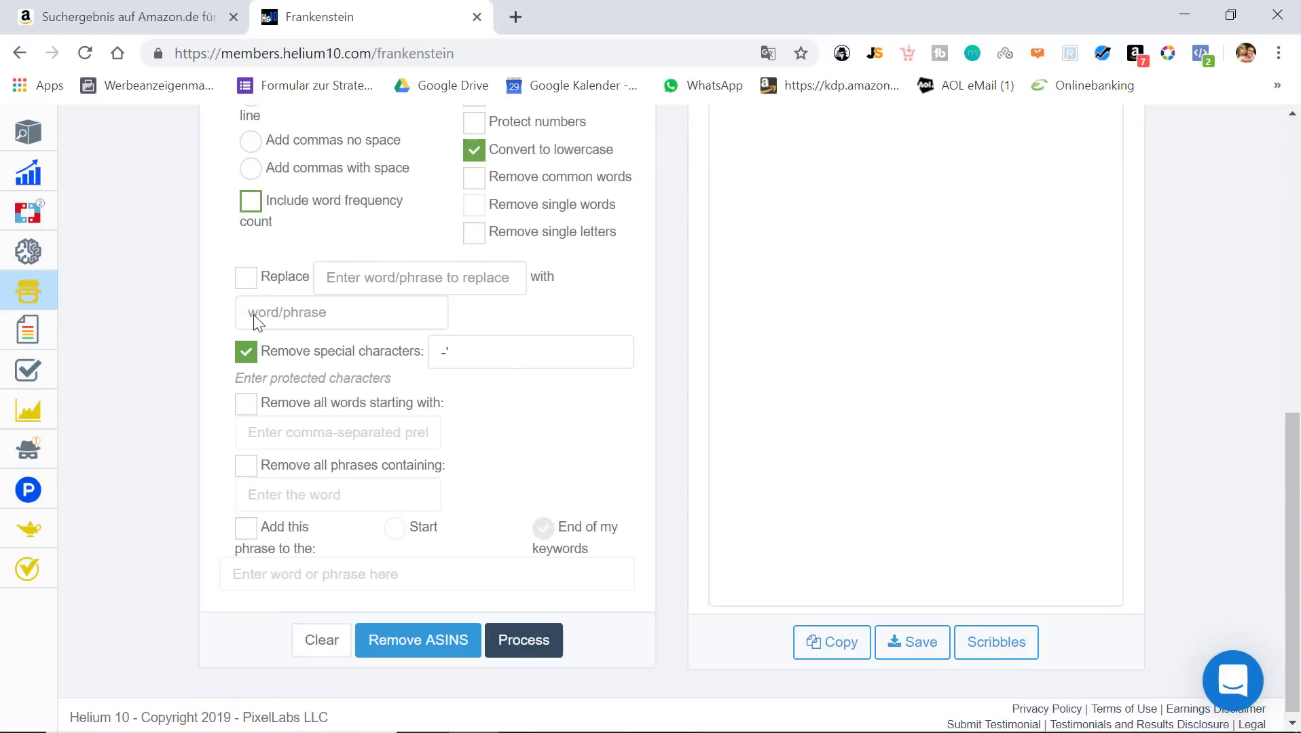
scroll(526, 508, "up", 9)
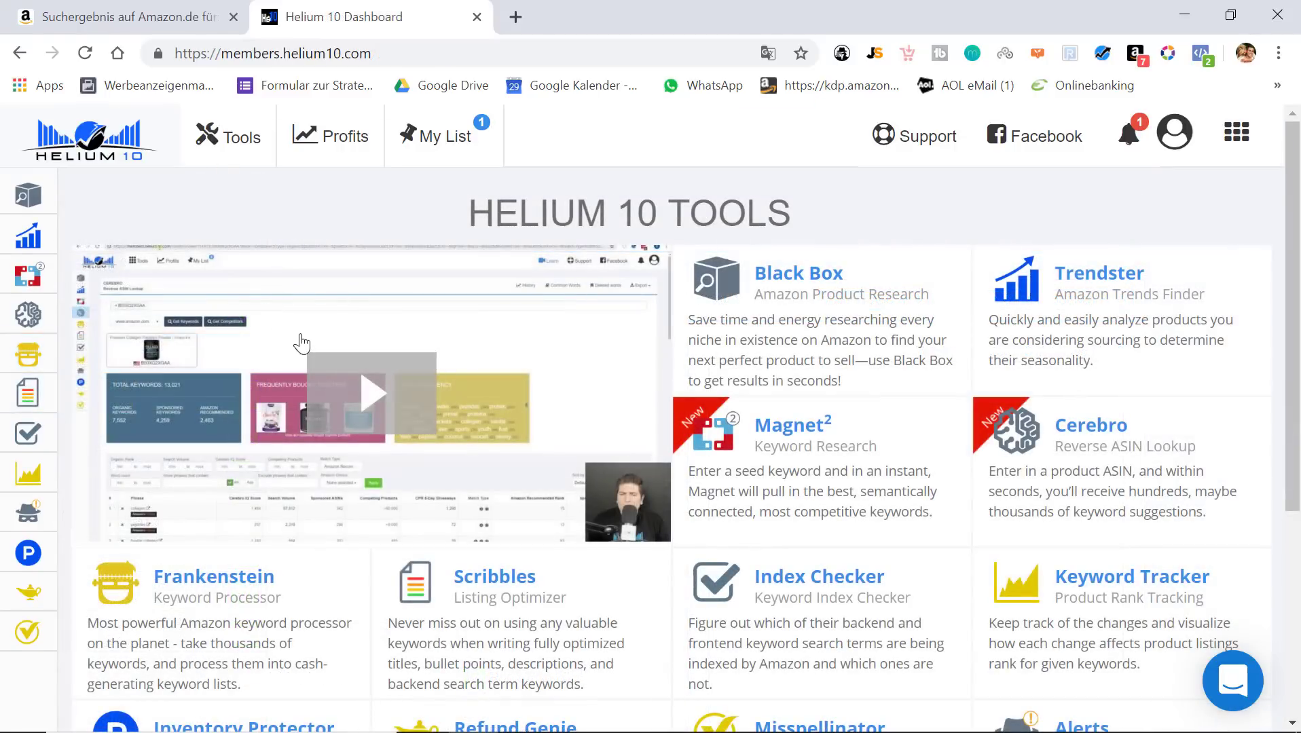
mouse_move(68, 435)
left_click(108, 473)
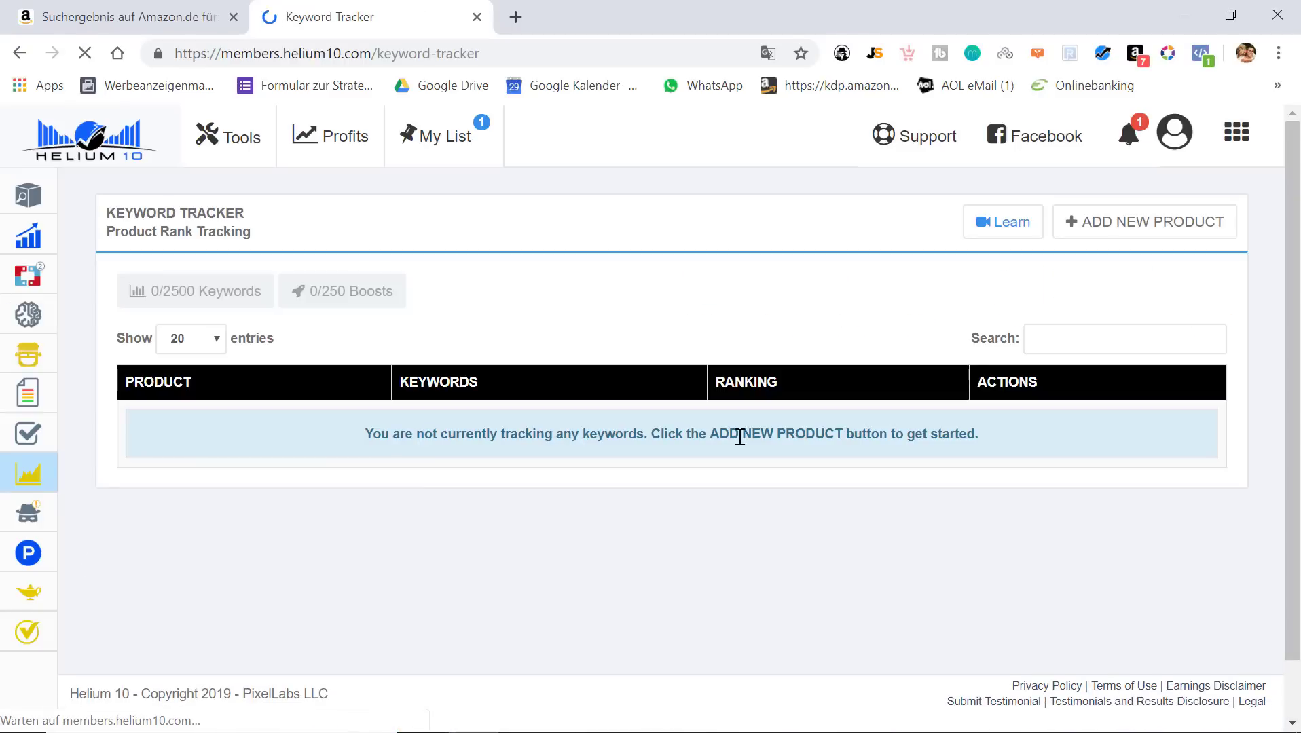
left_click(1116, 224)
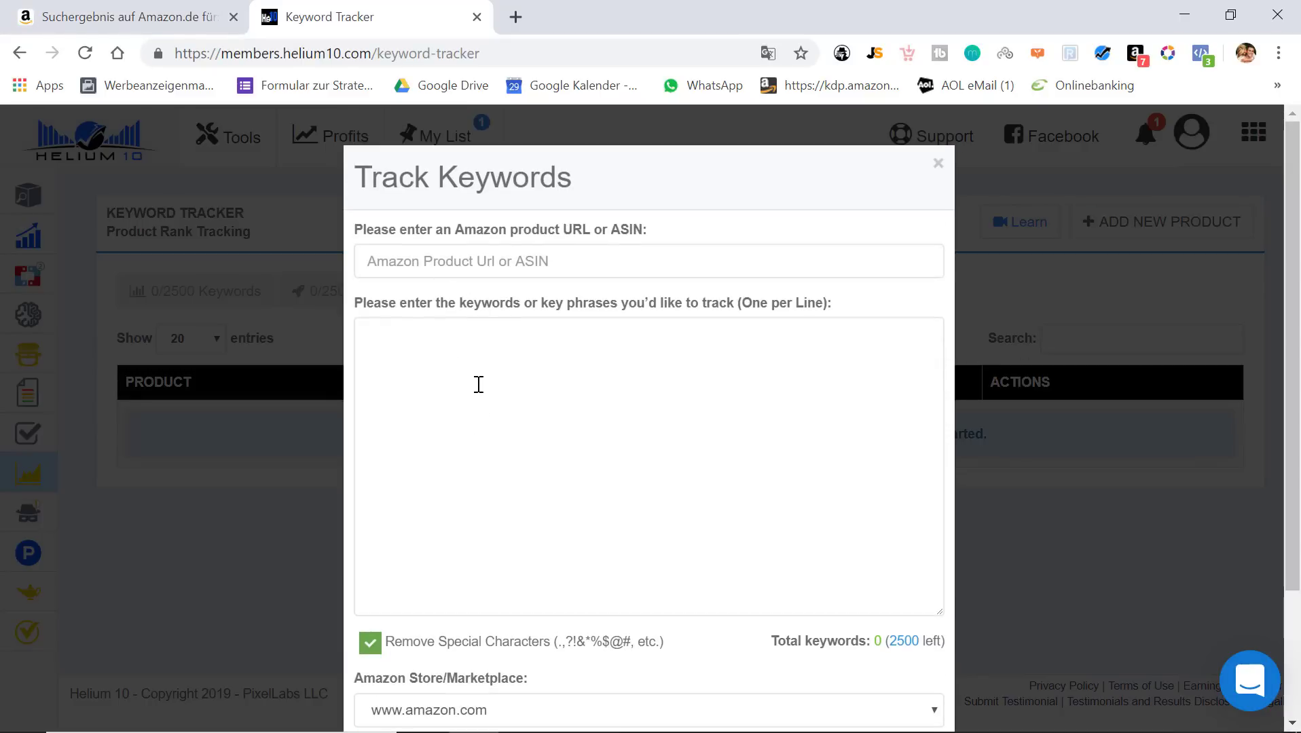
left_click(473, 270)
key("ctrl+v")
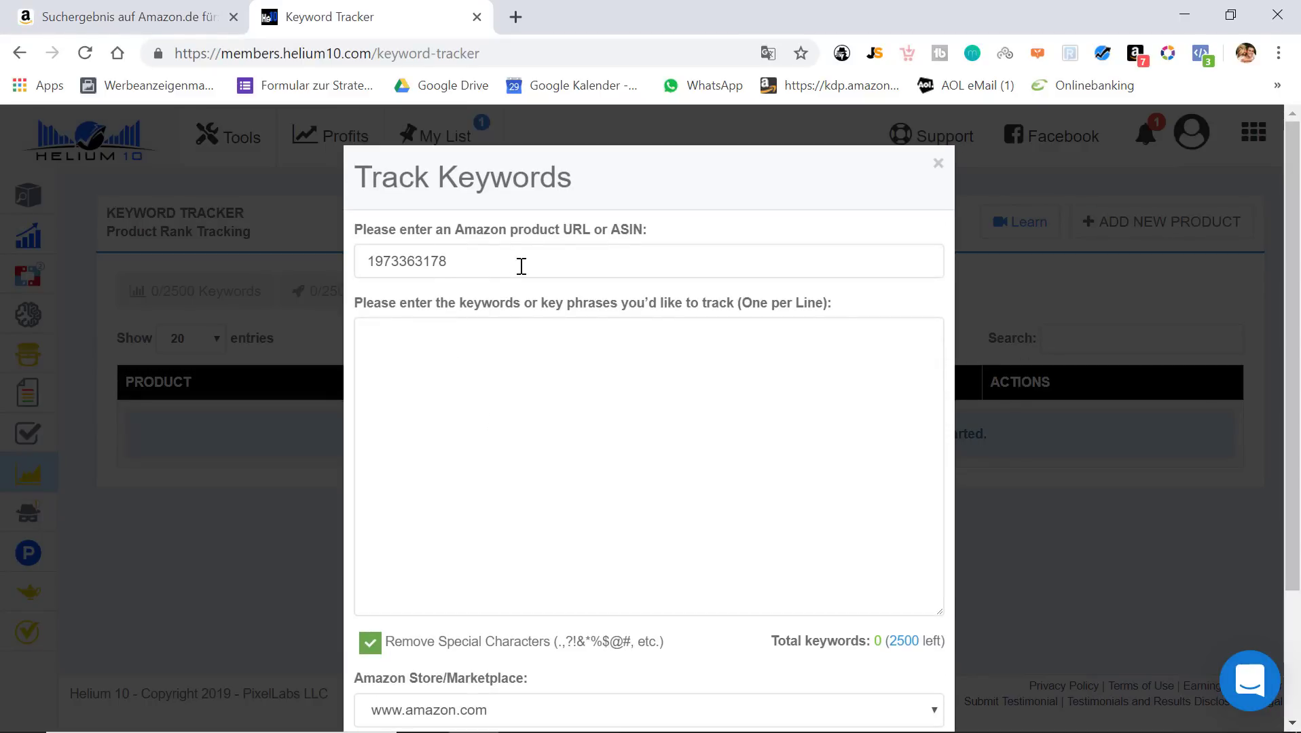
Enter "passives einkommen", "geld verdienen" and "reich werden" on separate lines as the keywords to track
scroll(526, 270, "down", 2)
left_click(616, 304)
type("passives einkommen")
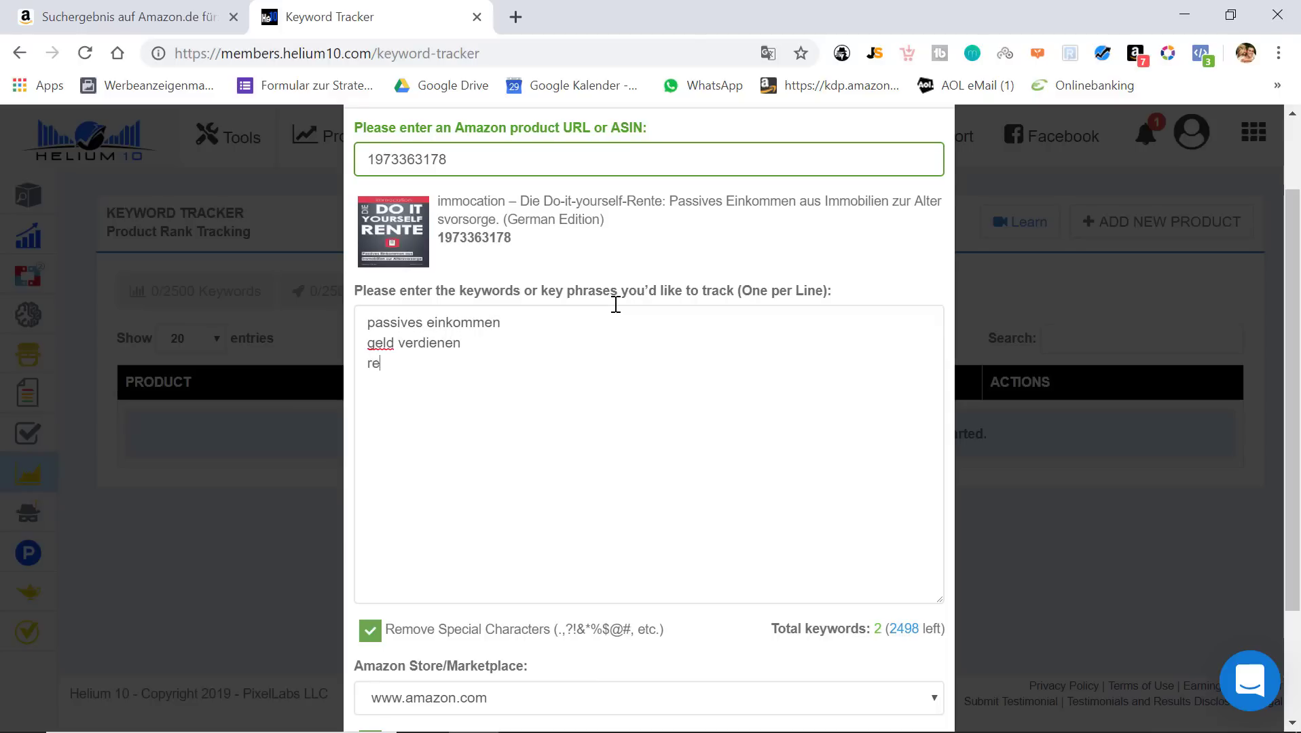
scroll(616, 313, "down", 2)
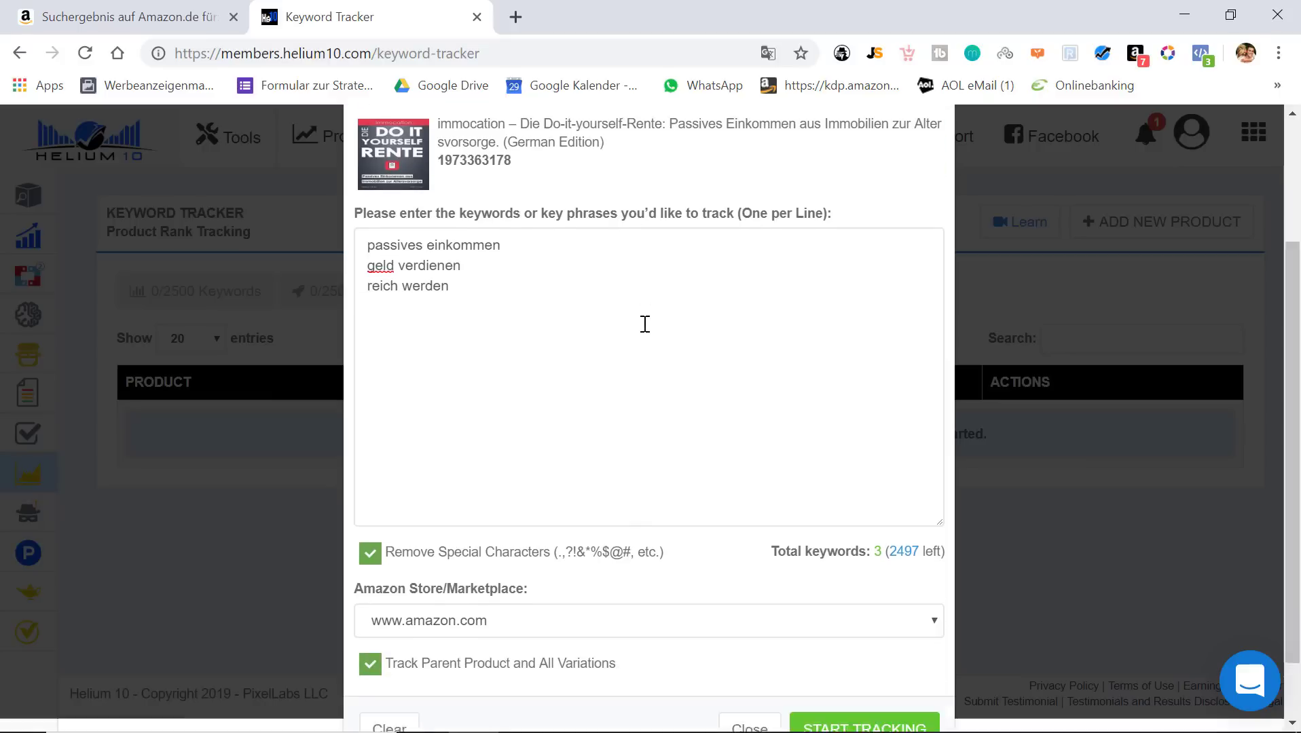
left_click(595, 545)
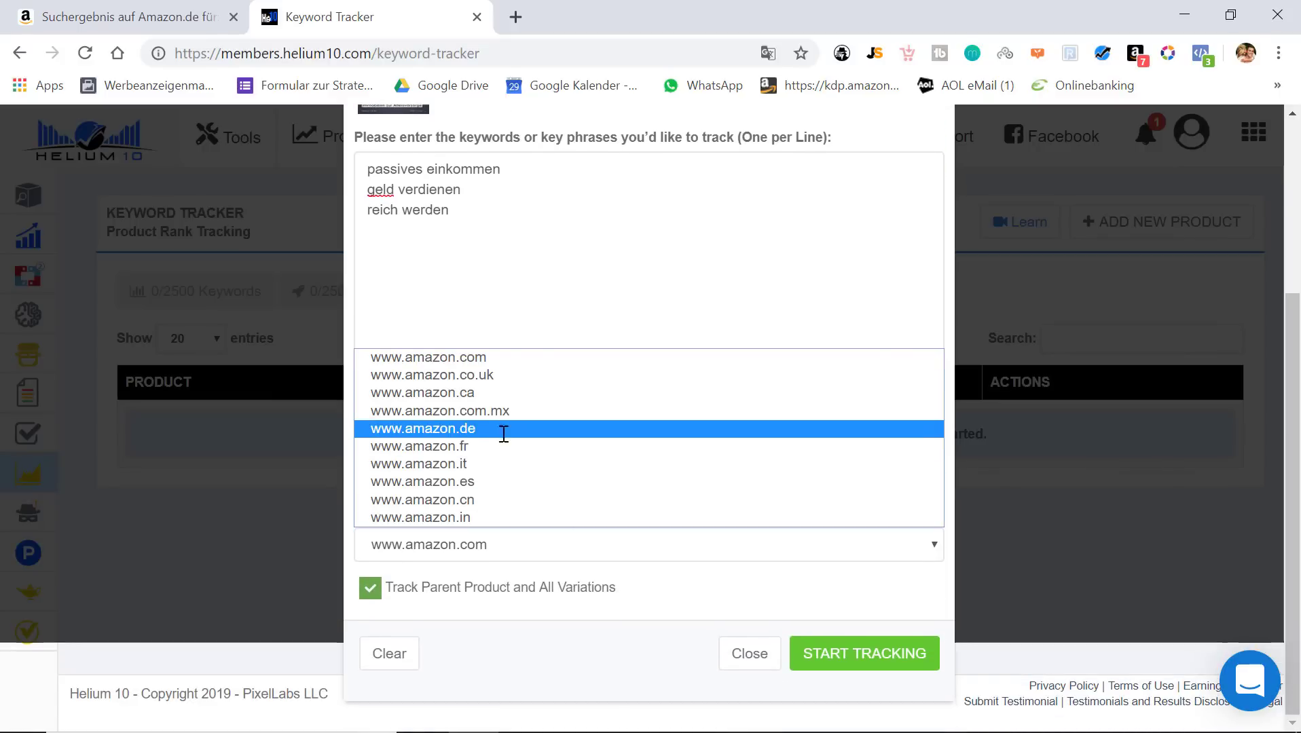
left_click(501, 429)
left_click(869, 657)
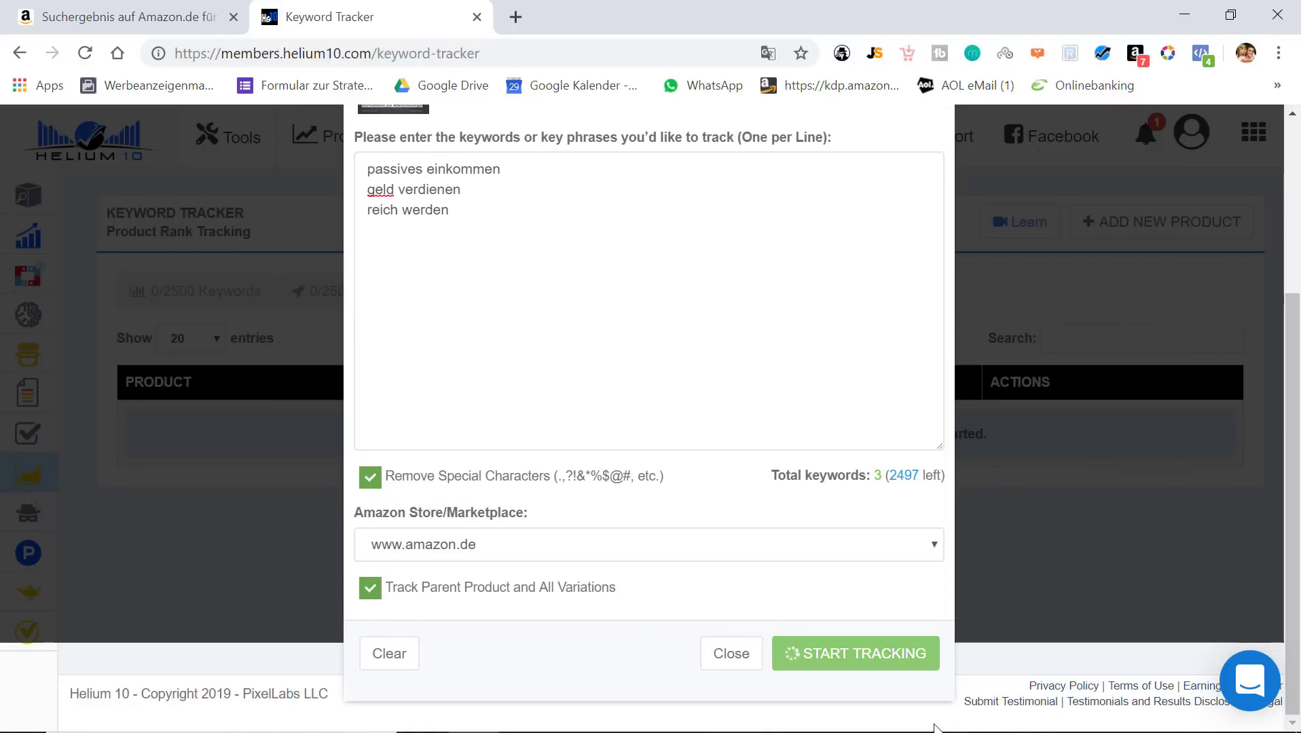
left_click(628, 499)
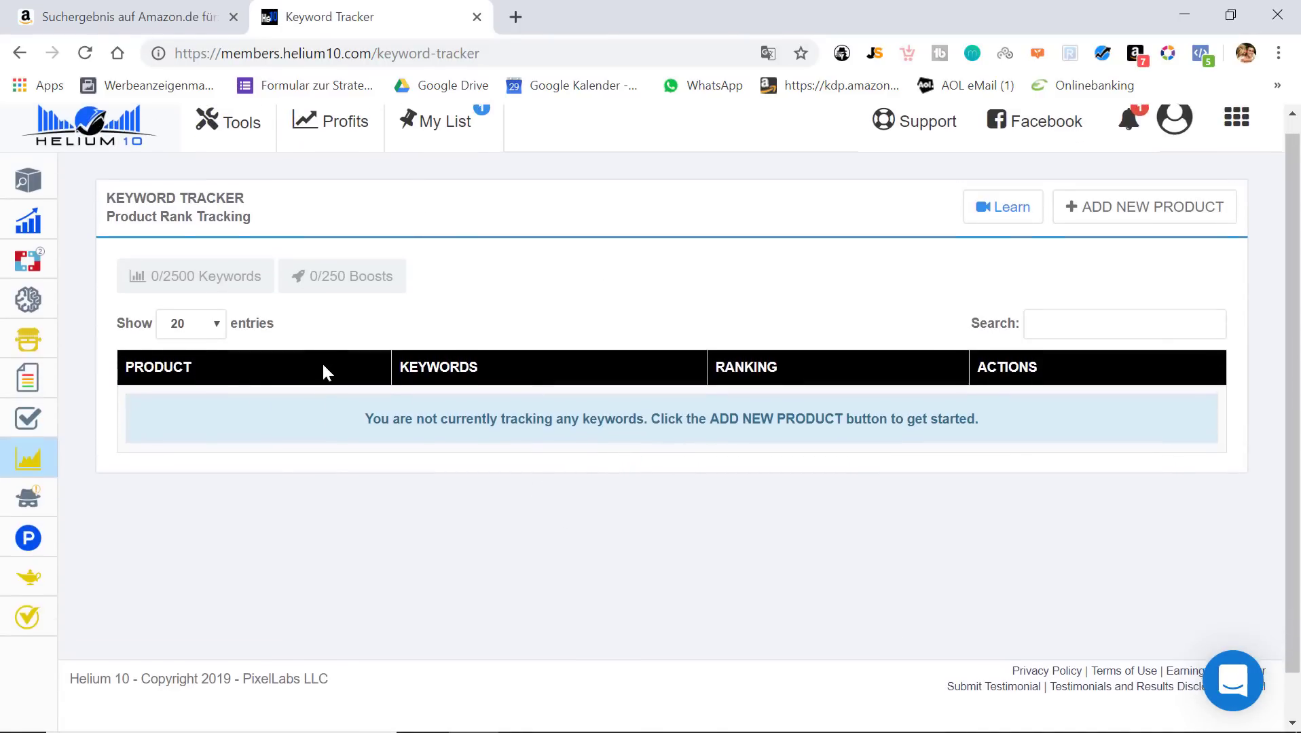
scroll(322, 363, "down", 1)
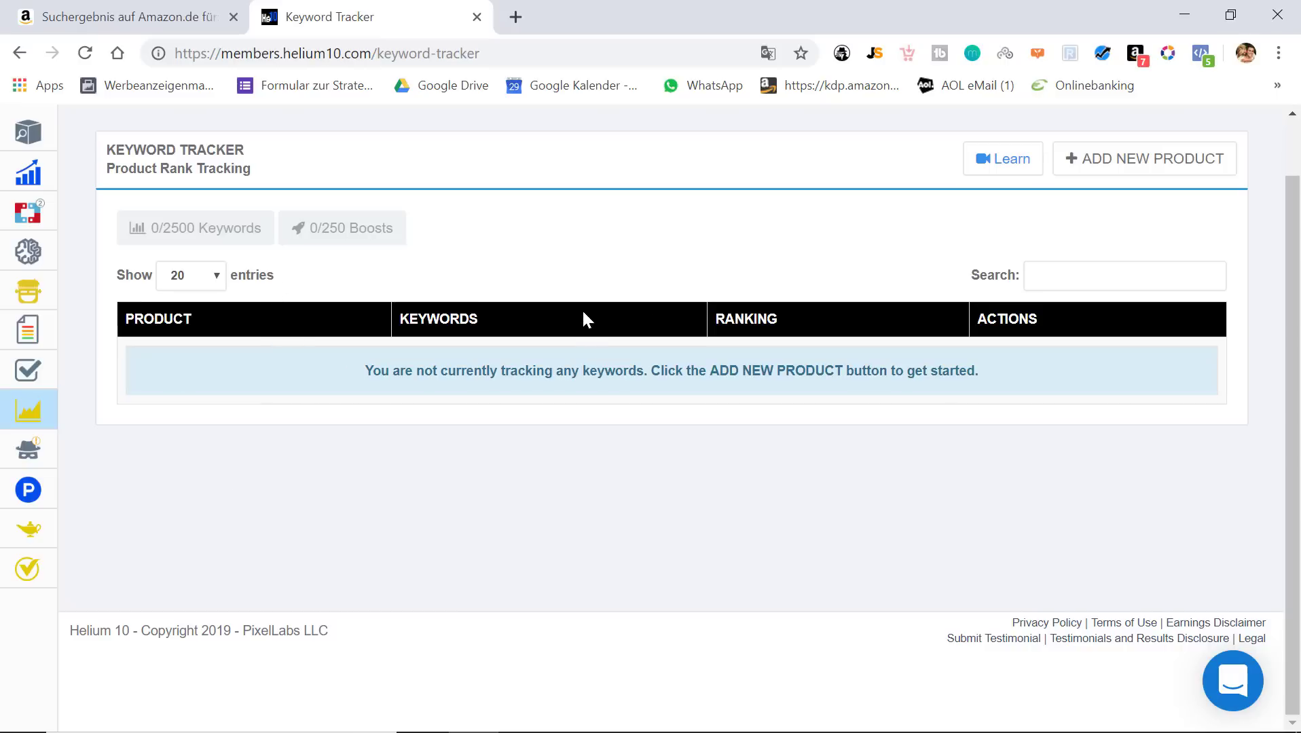
scroll(606, 284, "up", 1)
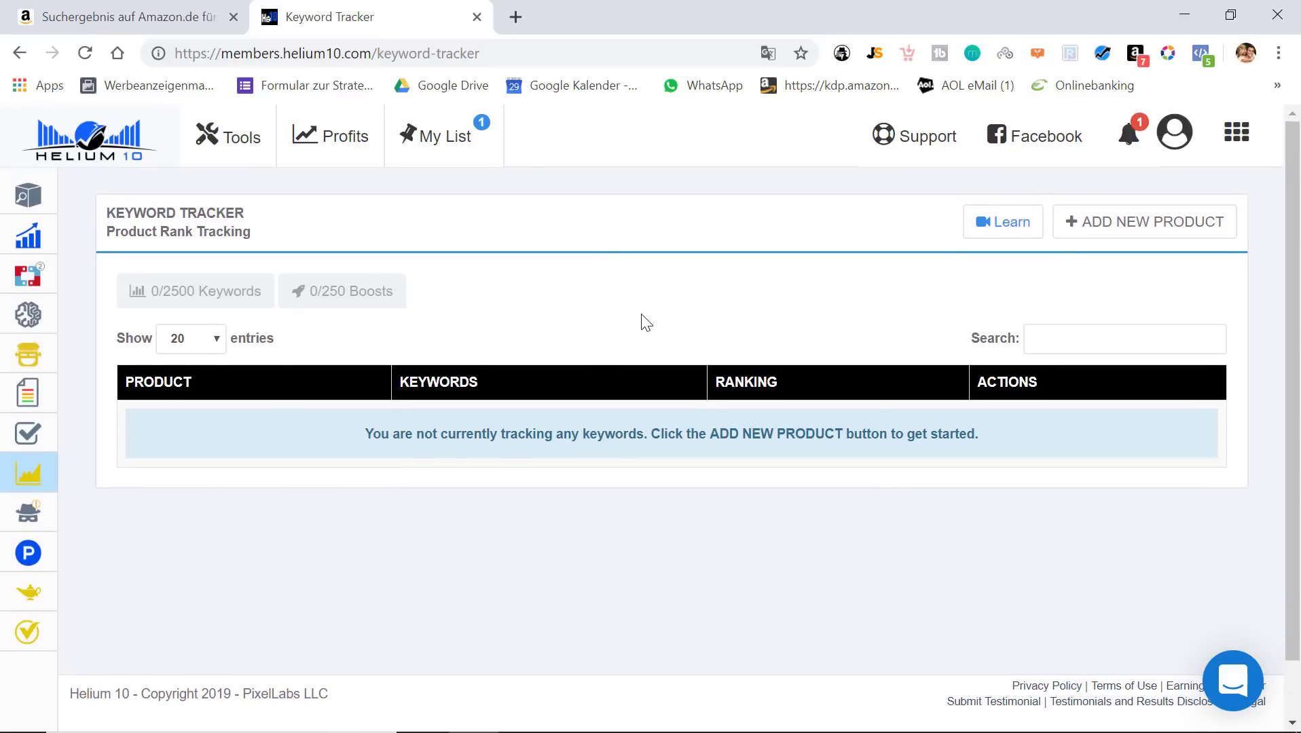
Open the account's subscription plans page and look through the plan comparison down to the Follow-Up Booster Plans
mouse_move(9, 414)
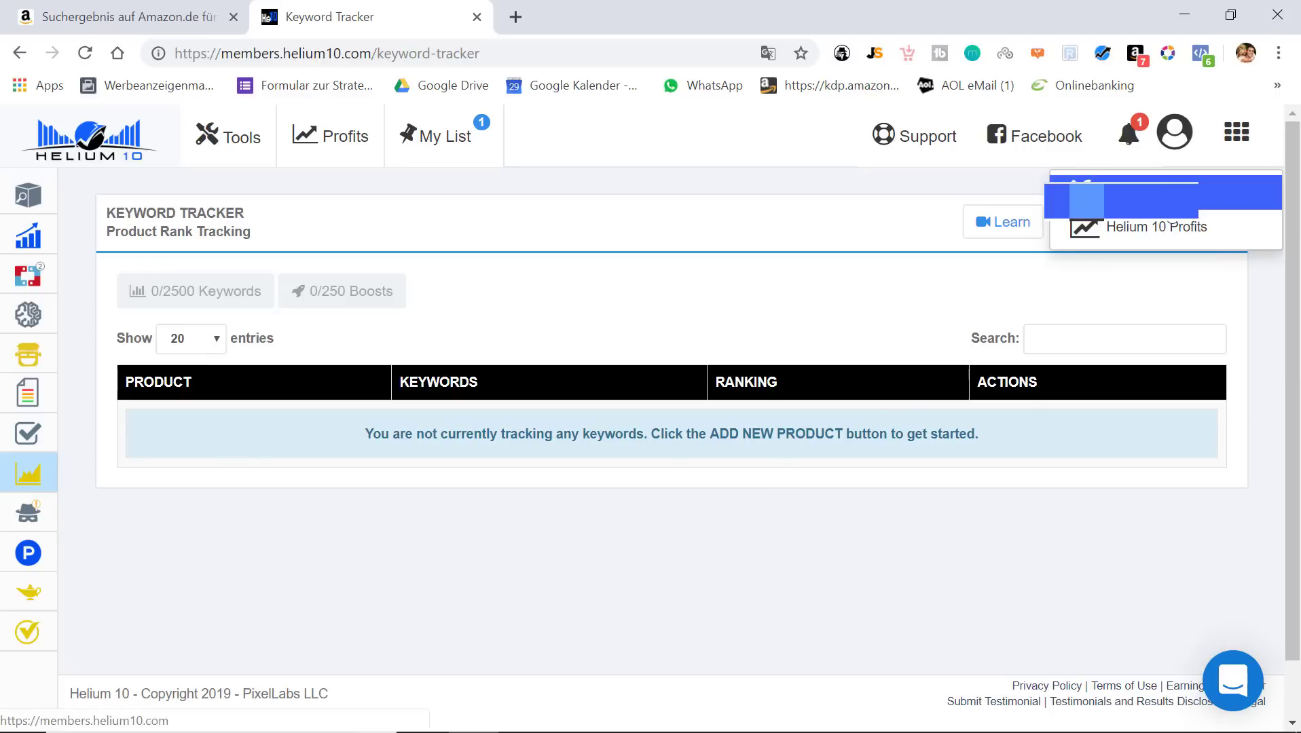
mouse_move(1177, 147)
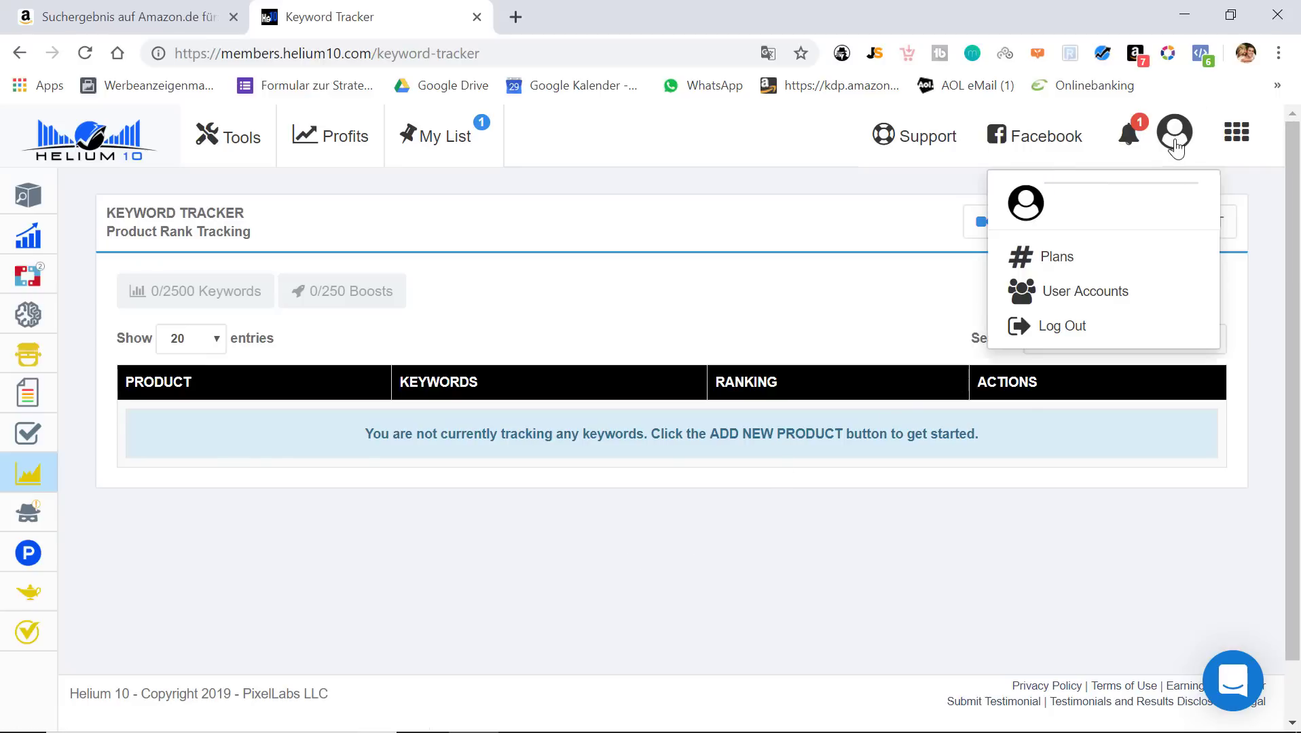
left_click(1103, 257)
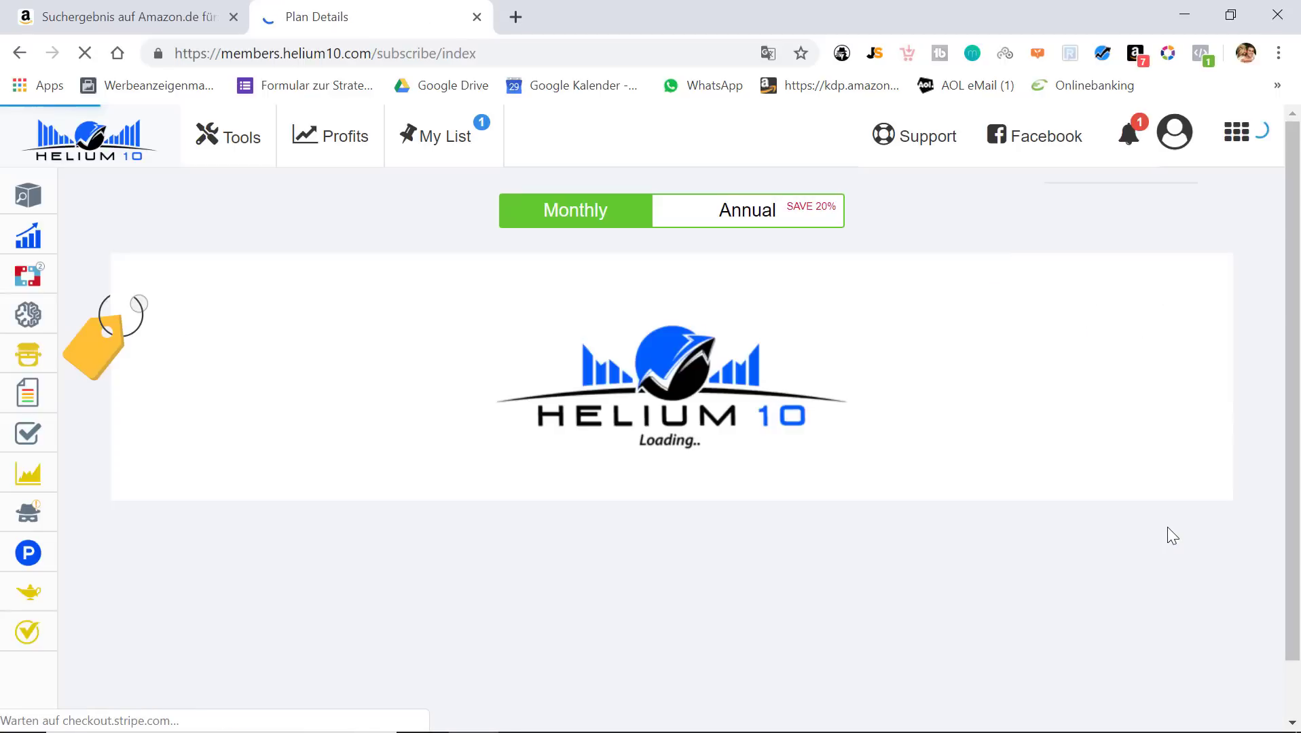
scroll(1030, 331, "down", 7)
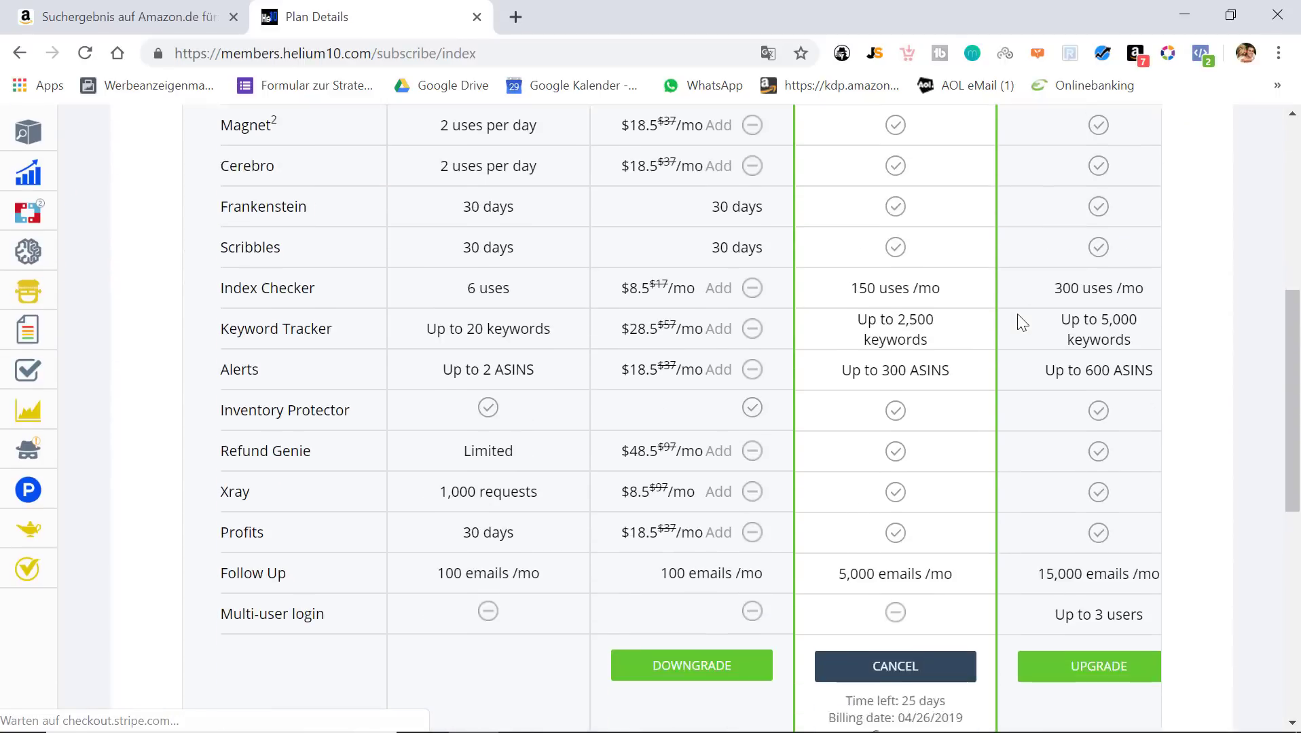
scroll(1017, 334, "up", 10)
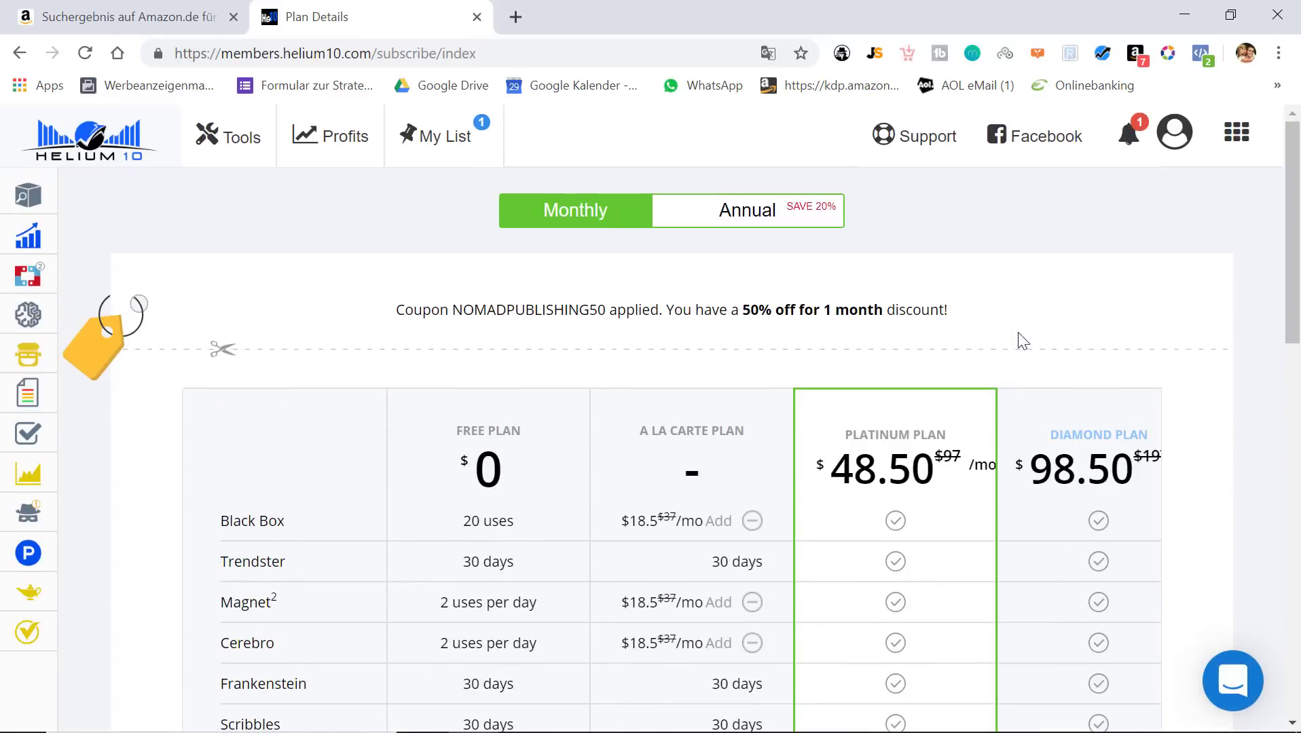
scroll(746, 300, "down", 5)
scroll(746, 300, "down", 7)
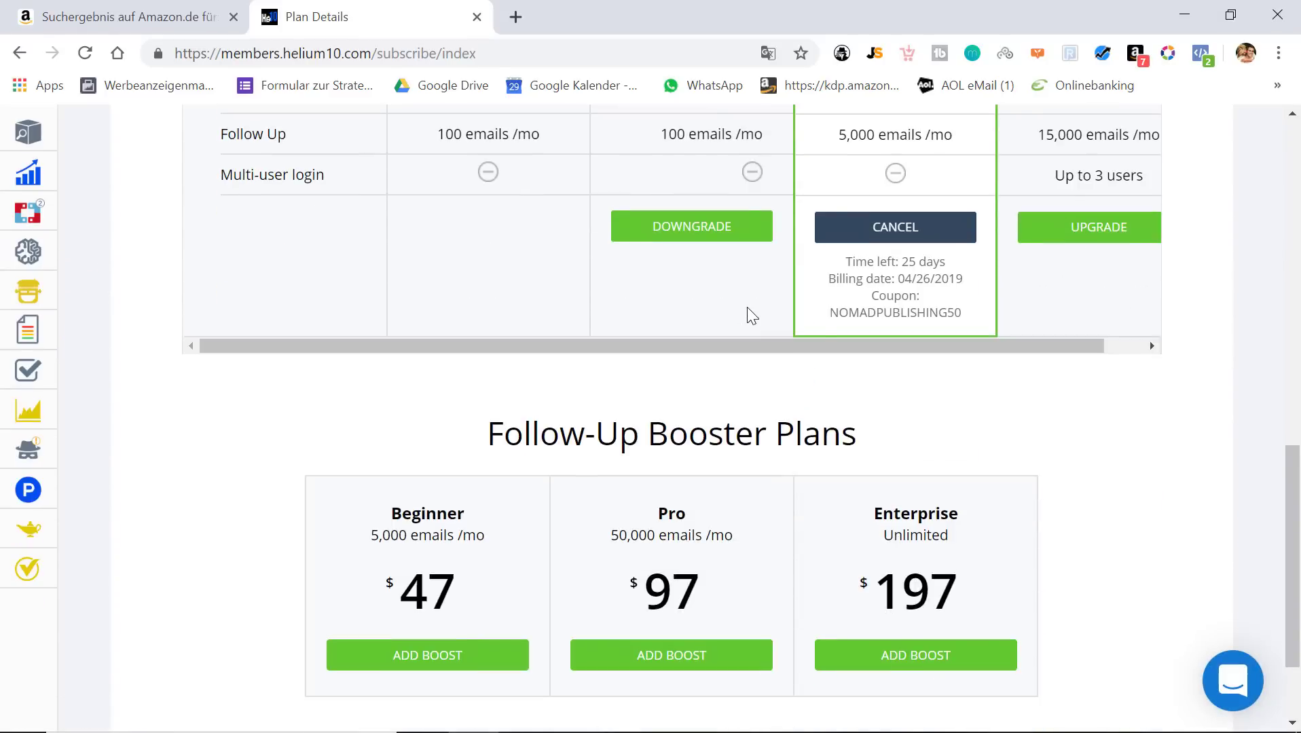
Examine the Platinum Plan's monthly price, the applied coupon discount, and the Free Plan's usage limits for each tool
scroll(1002, 367, "up", 10)
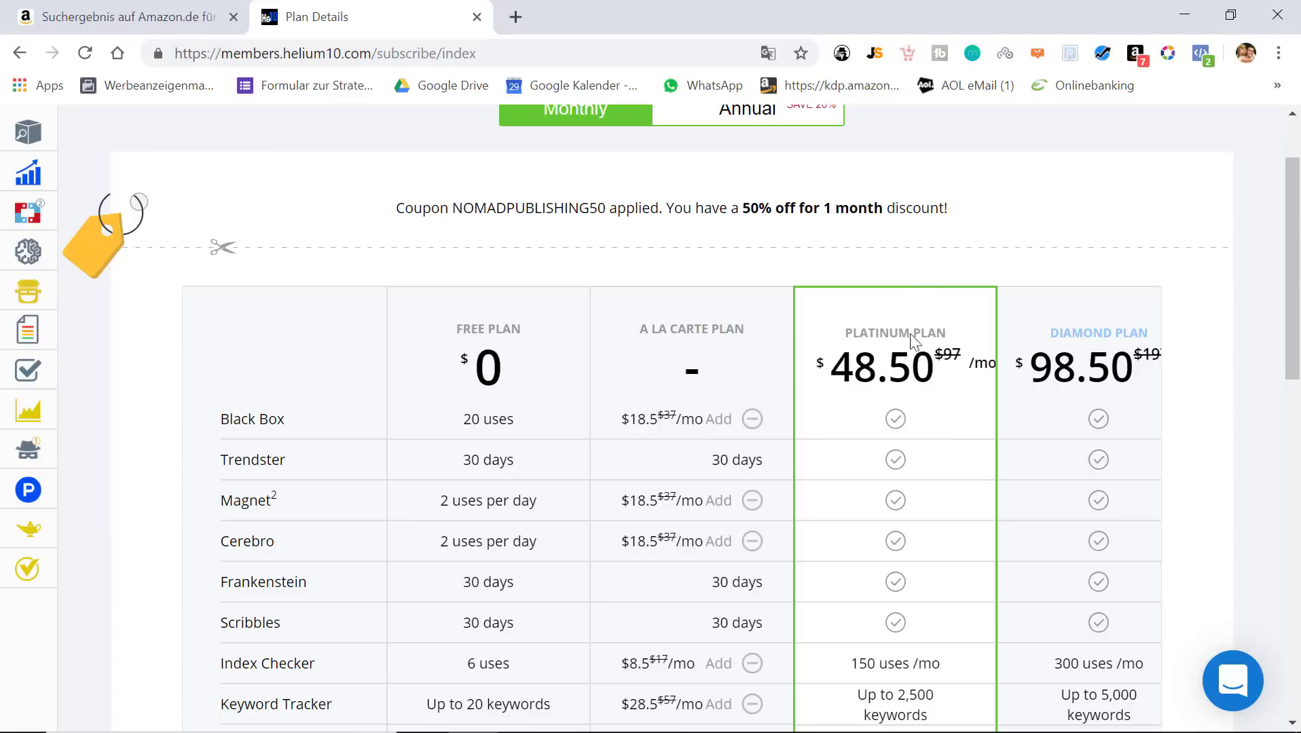
scroll(891, 320, "down", 3)
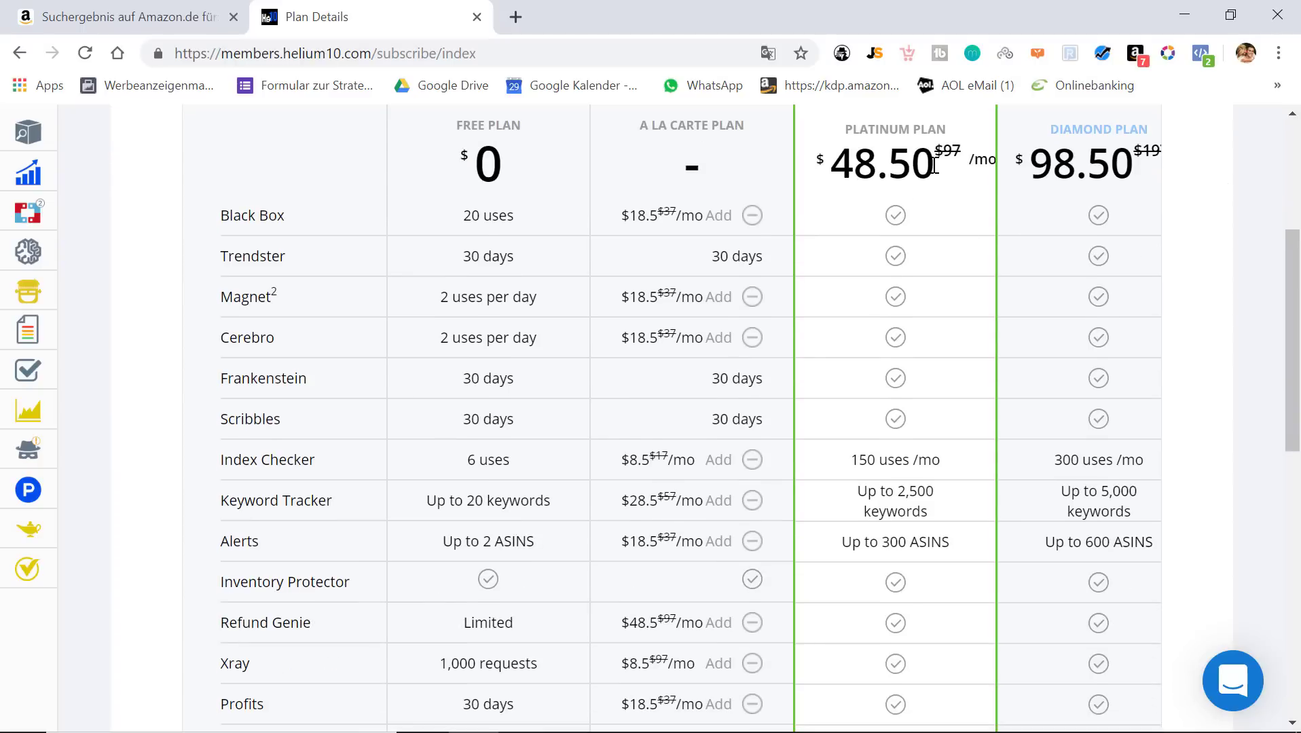
scroll(879, 237, "up", 3)
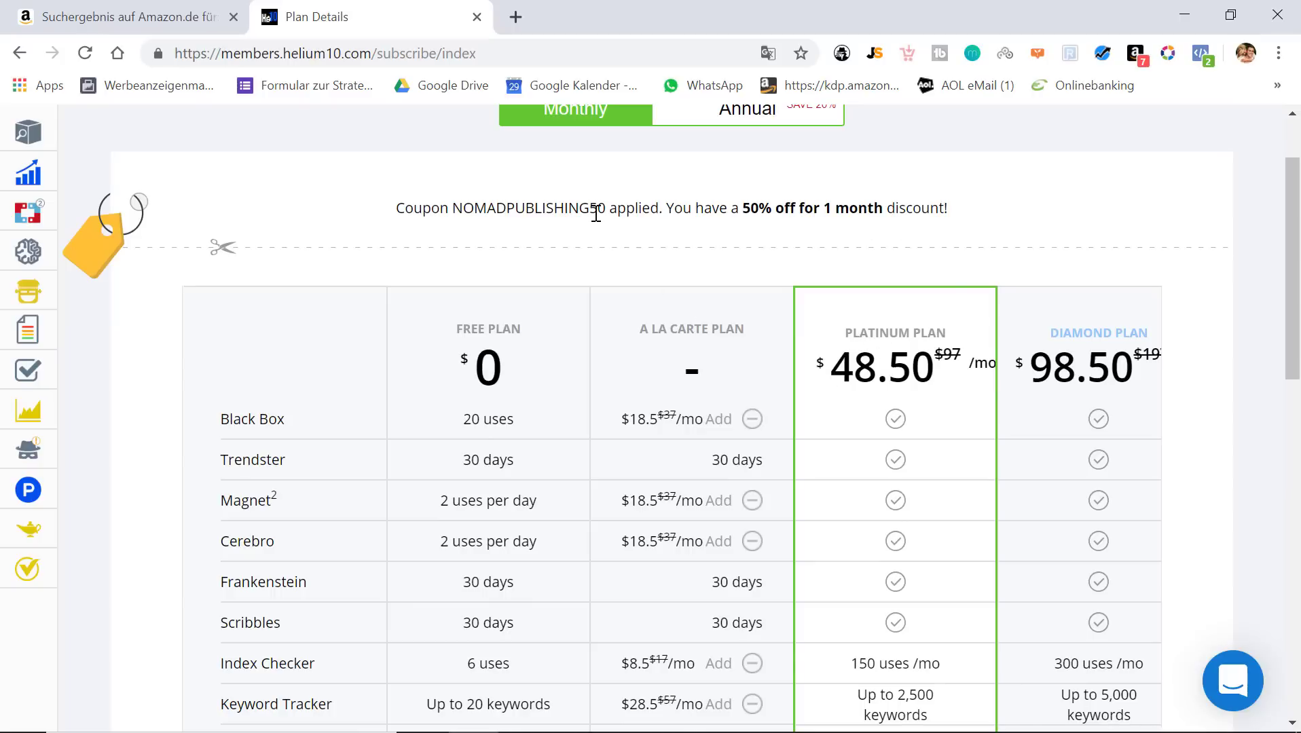
left_click_drag(594, 213, 618, 213)
scroll(883, 163, "down", 3)
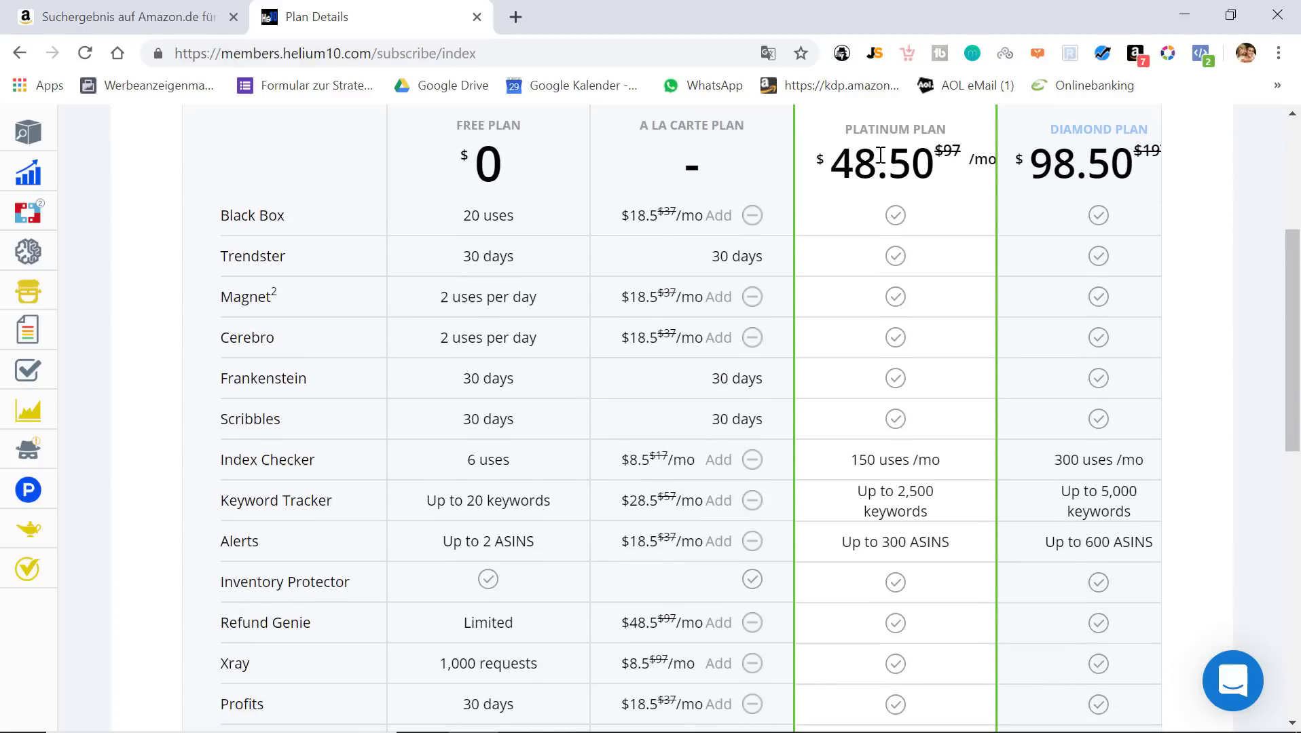
scroll(64, 340, "up", 4)
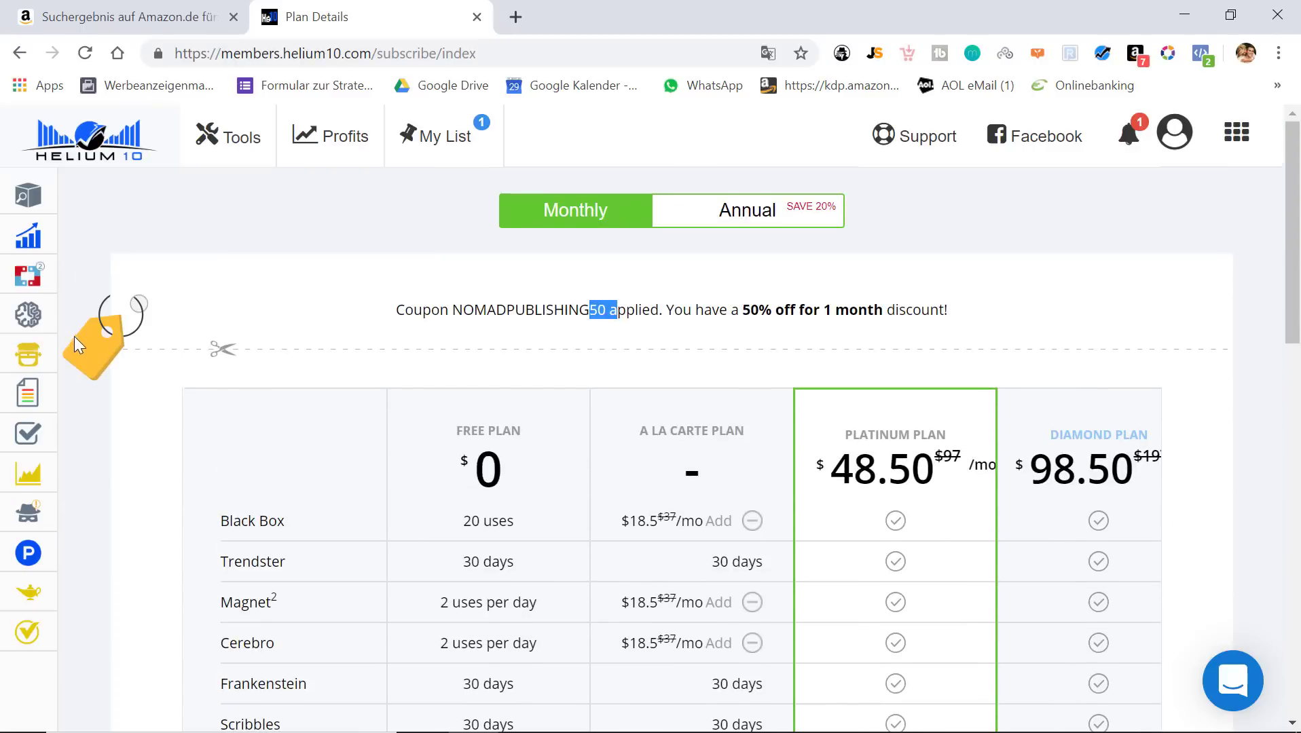
scroll(365, 233, "down", 2)
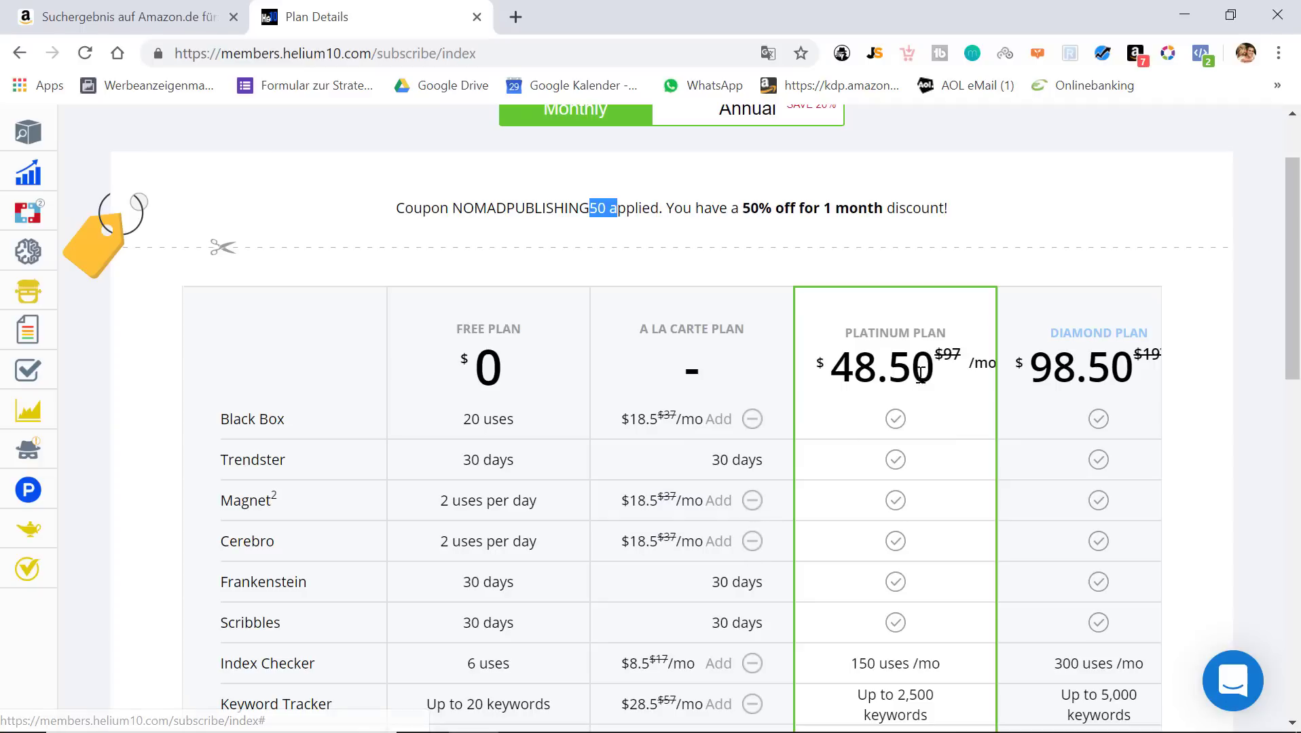
scroll(829, 524, "down", 3)
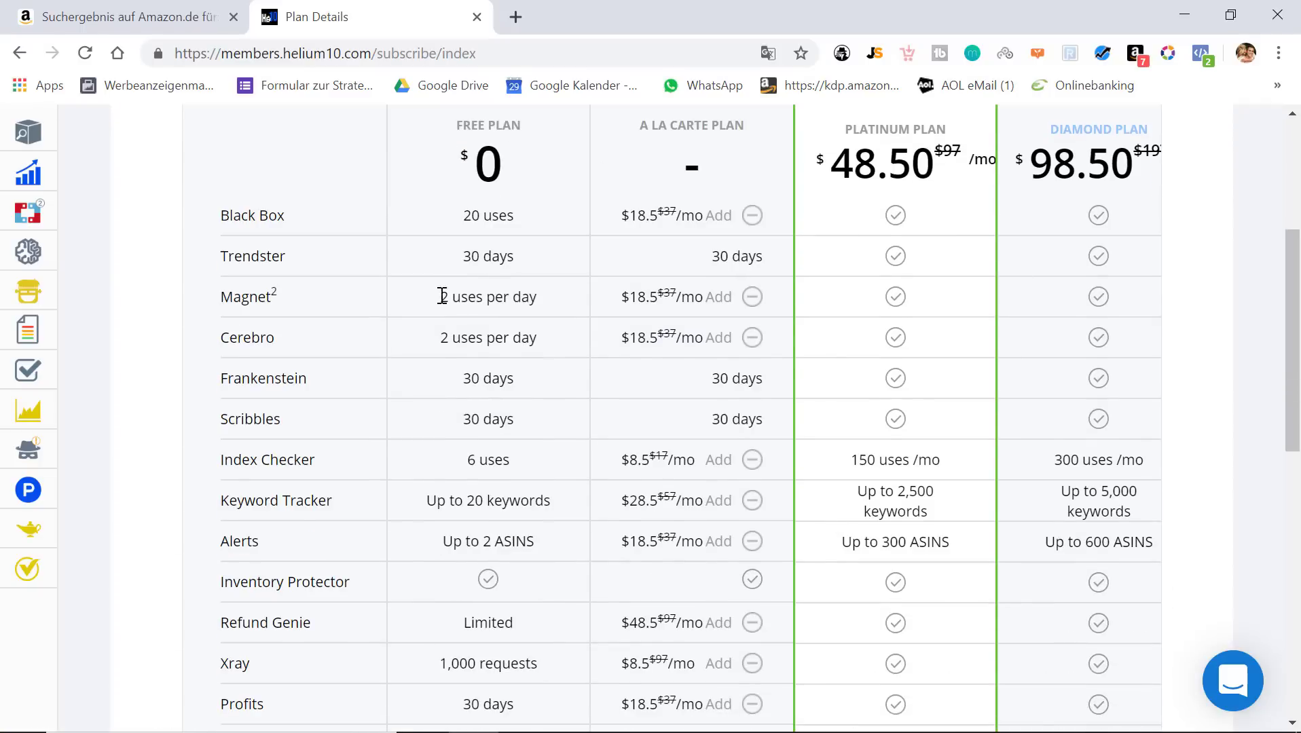
scroll(508, 257, "down", 4)
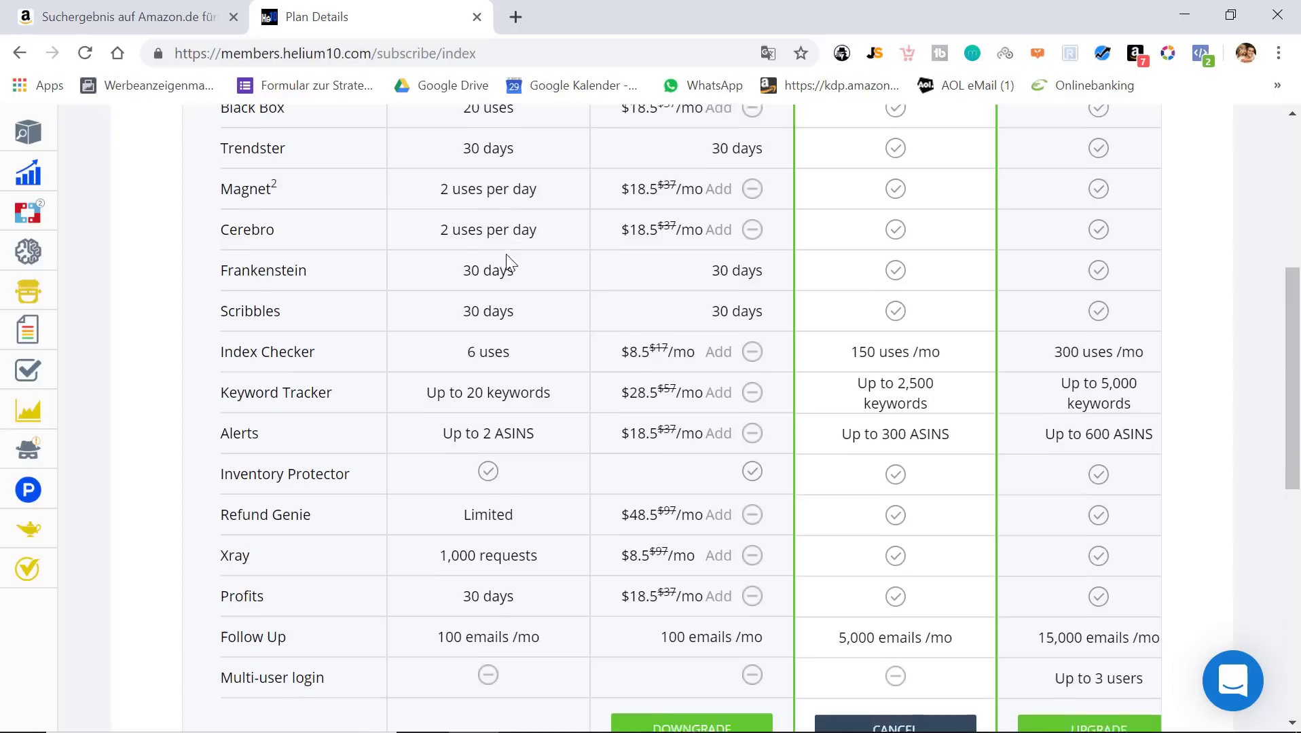
scroll(537, 275, "up", 3)
scroll(480, 267, "up", 5)
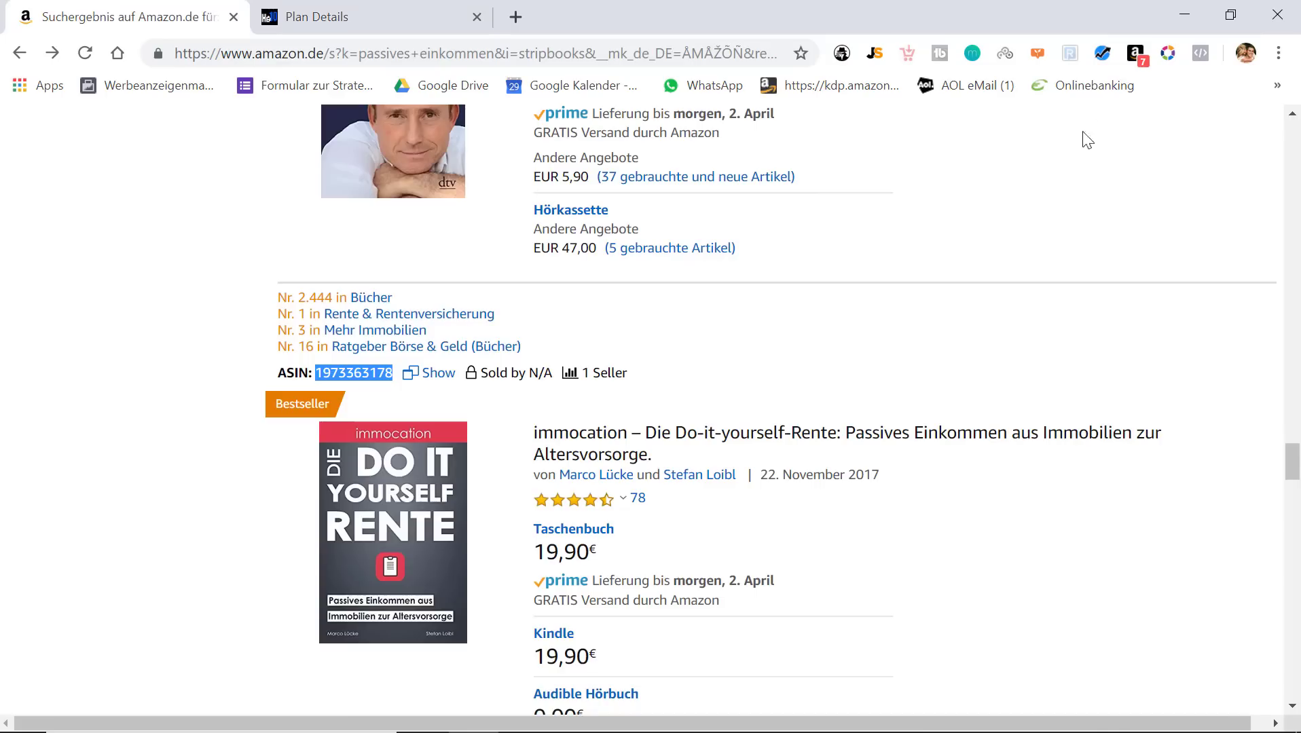
left_click(187, 17)
left_click(364, 27)
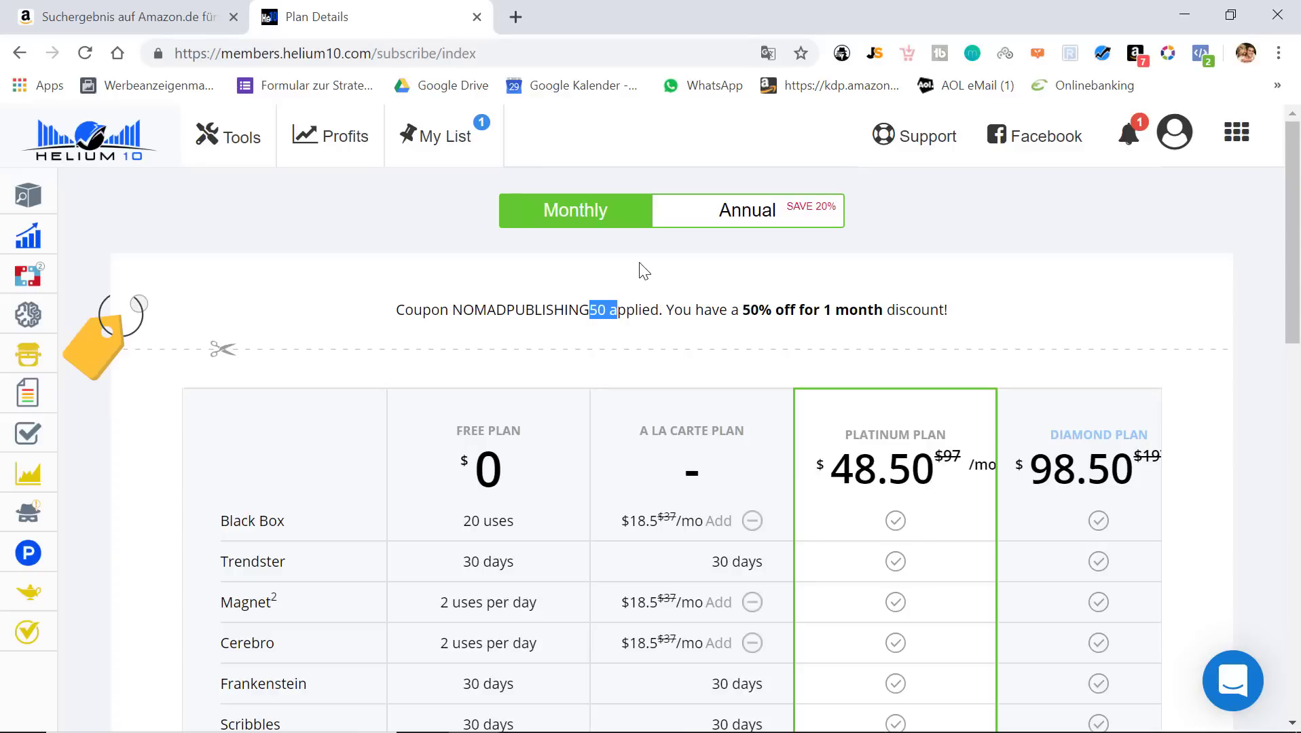